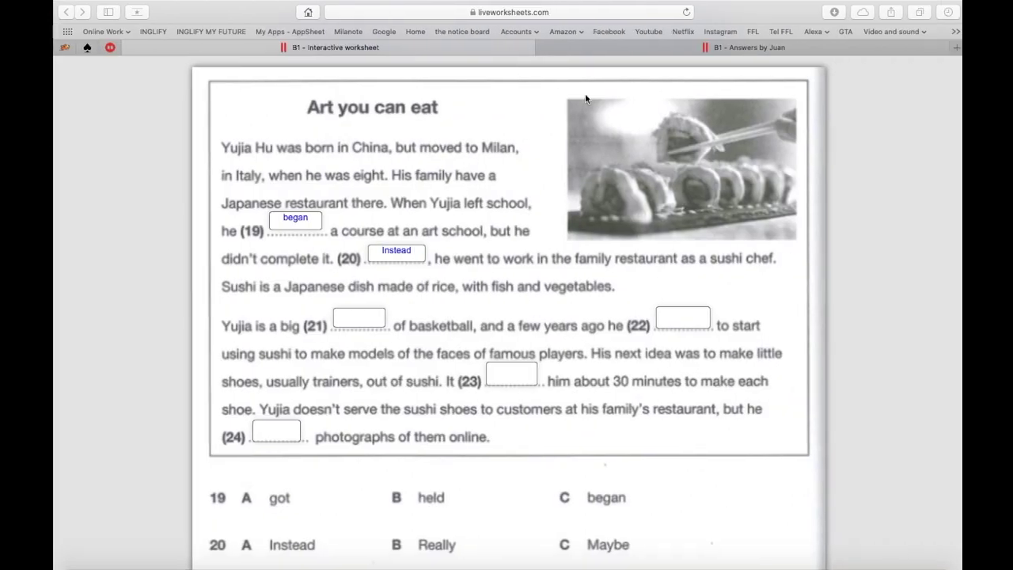
Enter 'fan' as the answer in blank 21 of the worksheet.
type("fan")
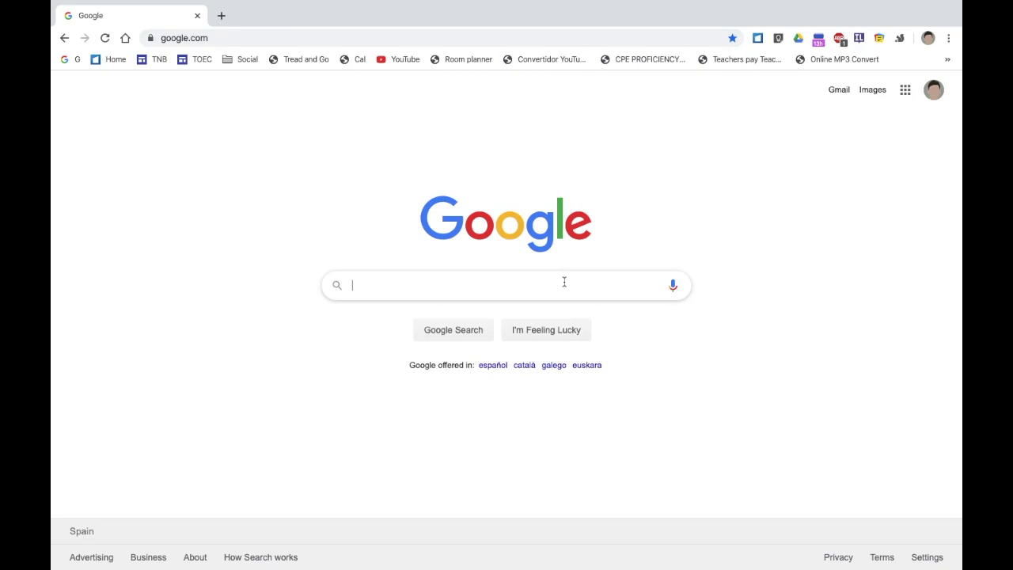
Search Google for 'liveworksheets' and go to the Liveworksheets.com home page.
type("li")
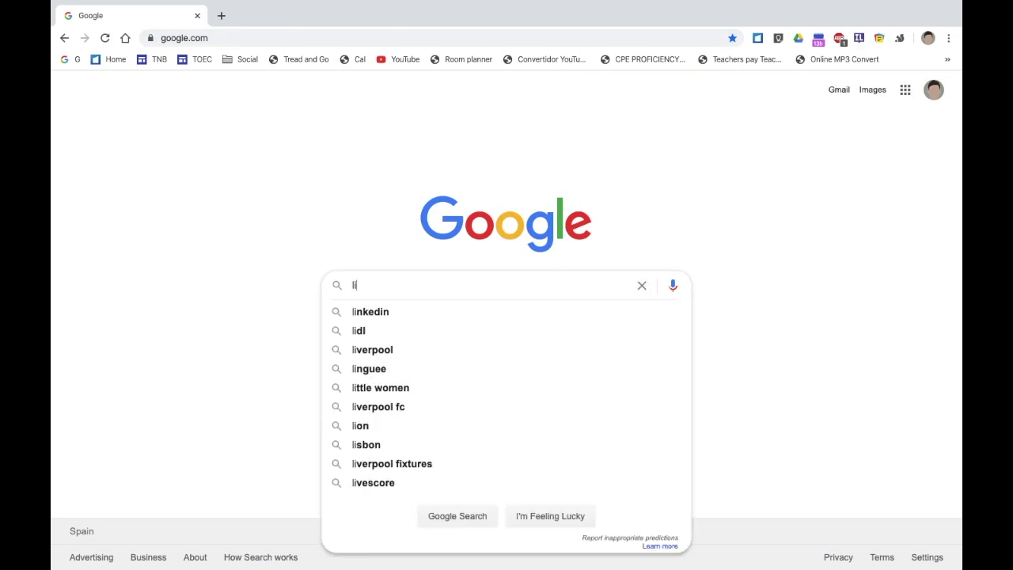
type("vewor")
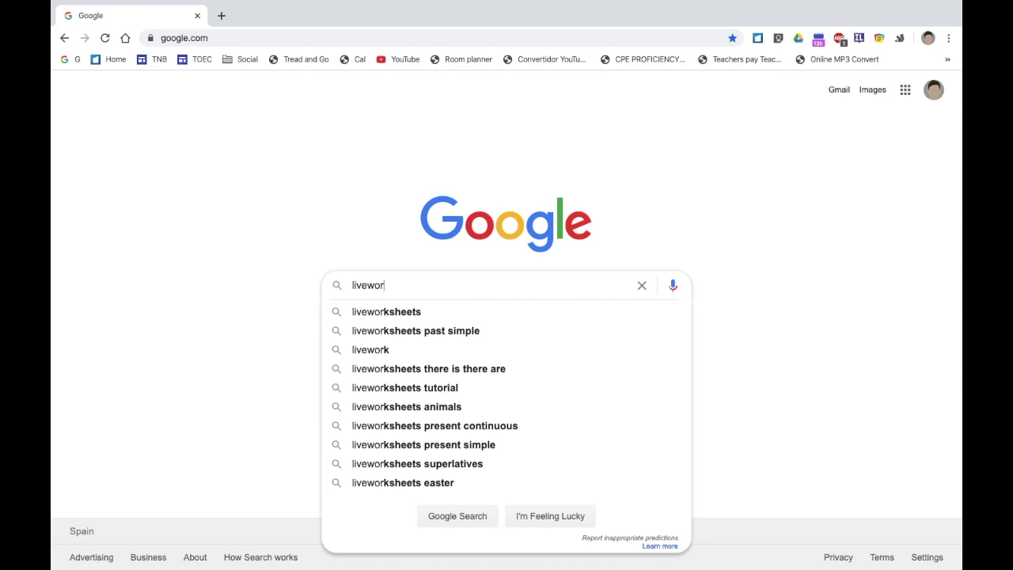
left_click(423, 311)
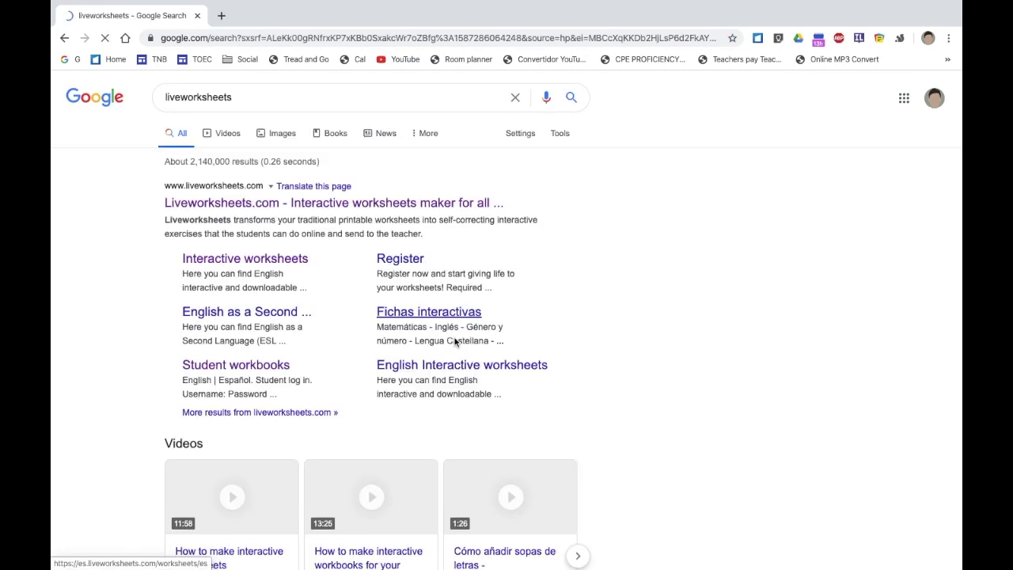
left_click(231, 206)
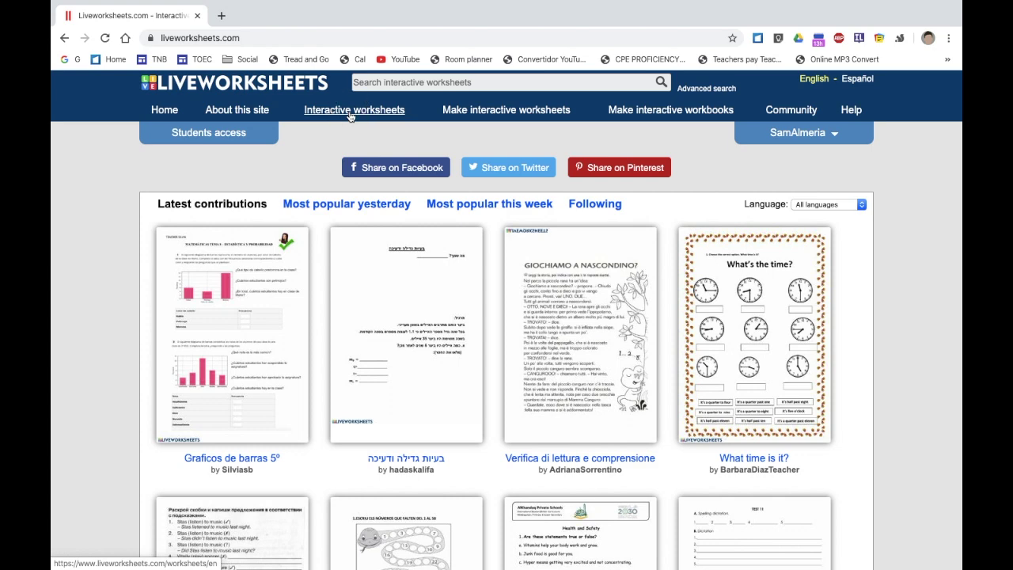
Start a new interactive worksheet and upload the file 'B1 Reading Part 5'.
left_click(350, 116)
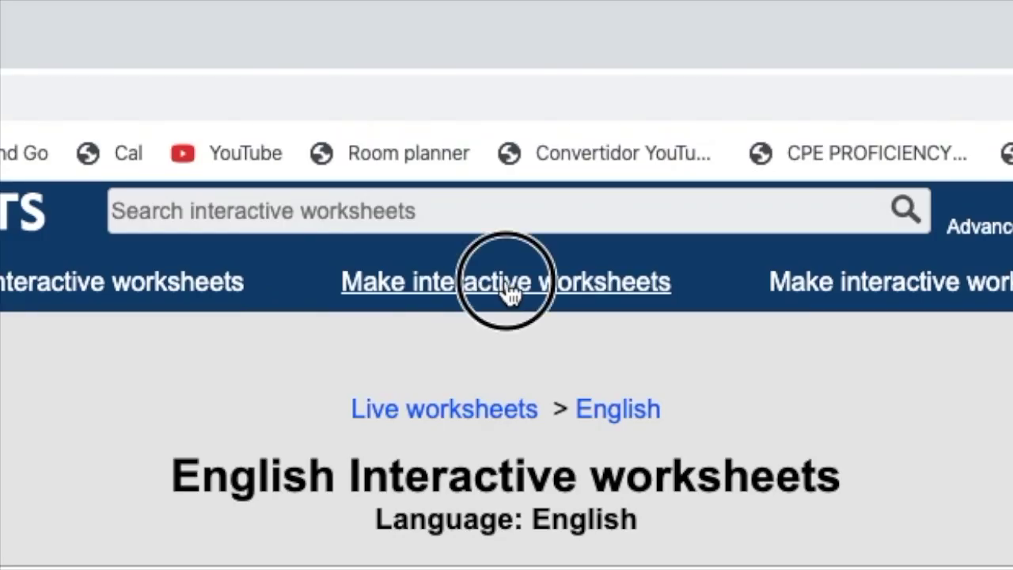
mouse_move(511, 293)
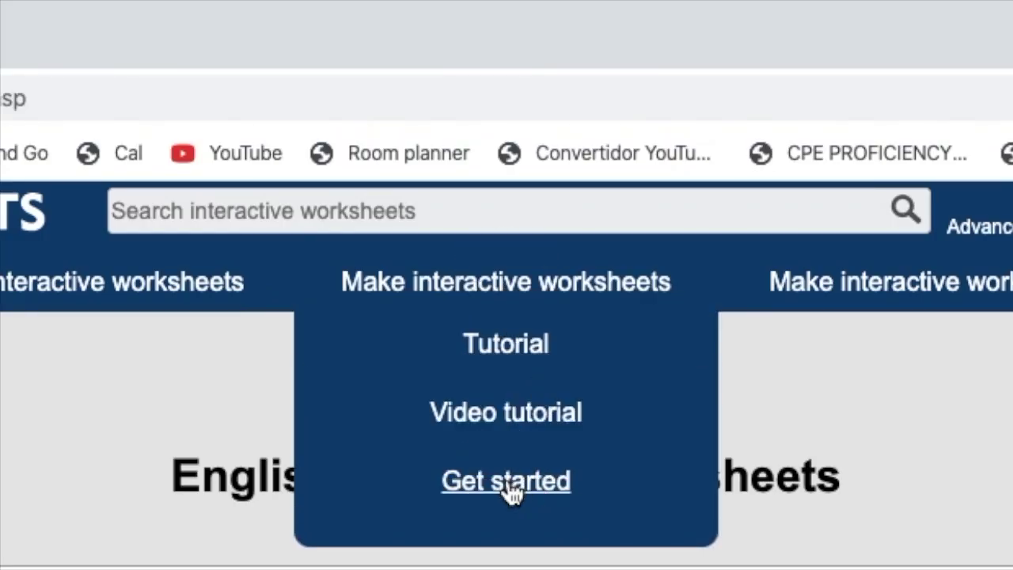
left_click(506, 481)
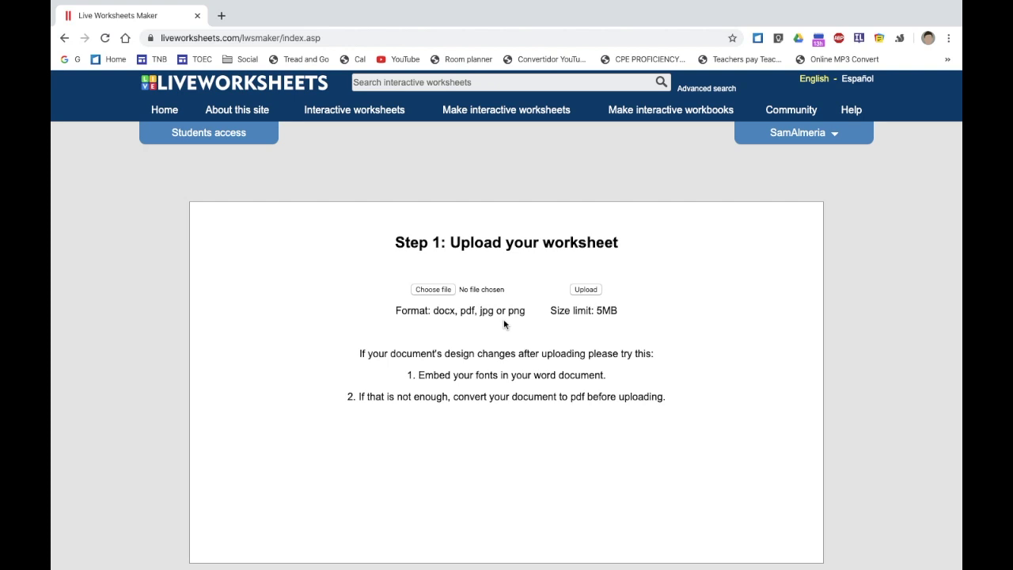
left_click(431, 290)
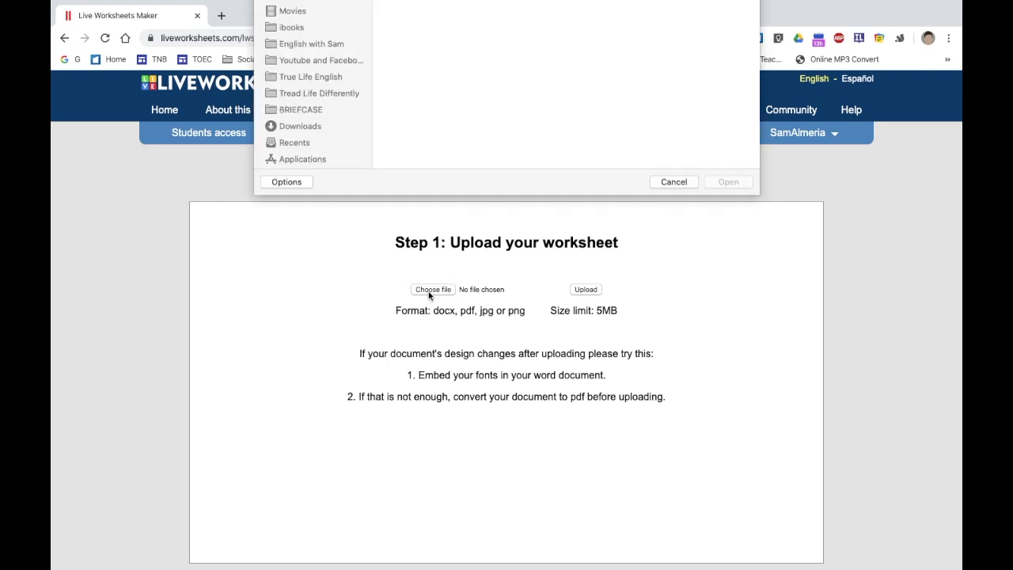
left_click(484, 62)
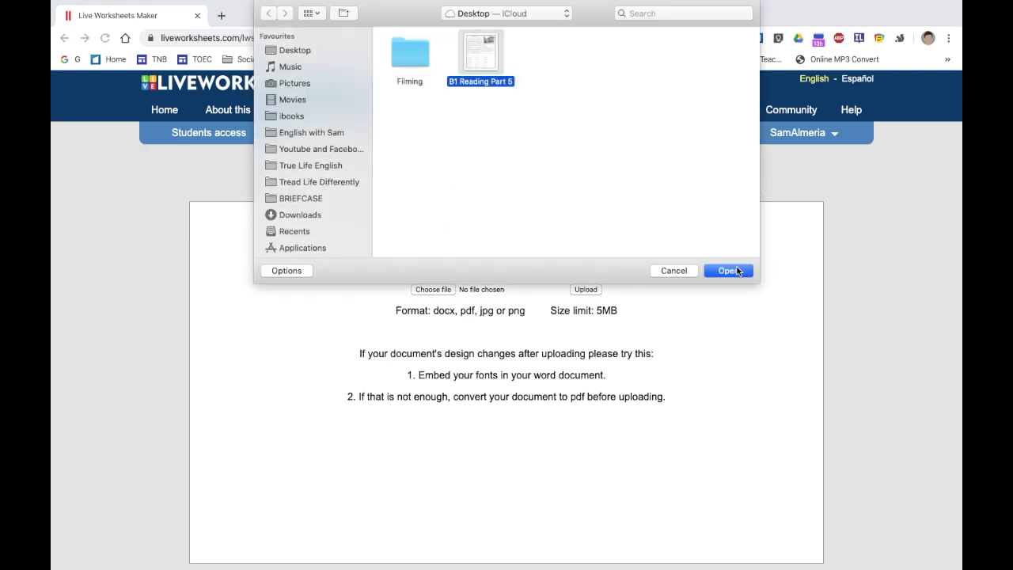
left_click(729, 271)
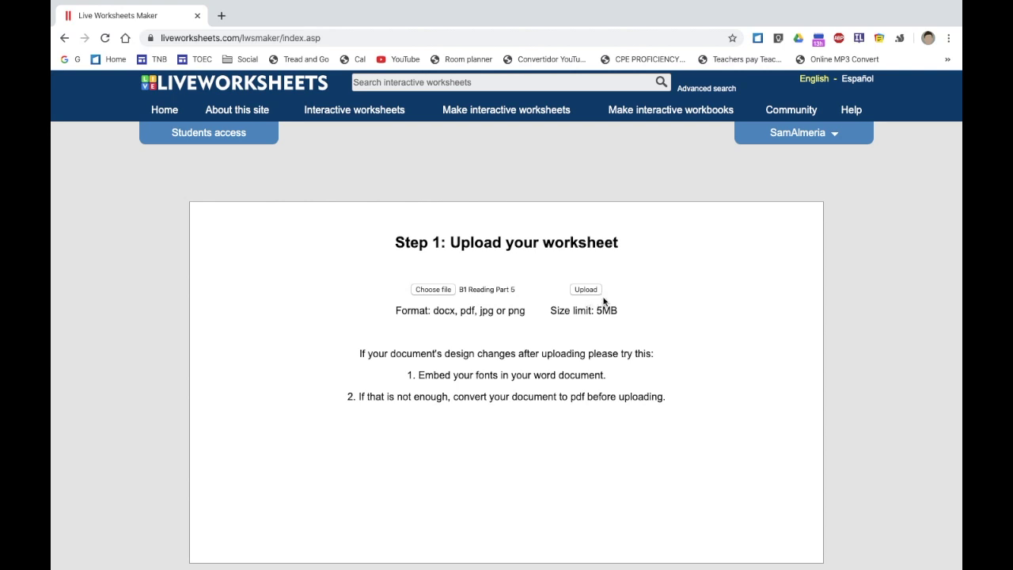
left_click(589, 291)
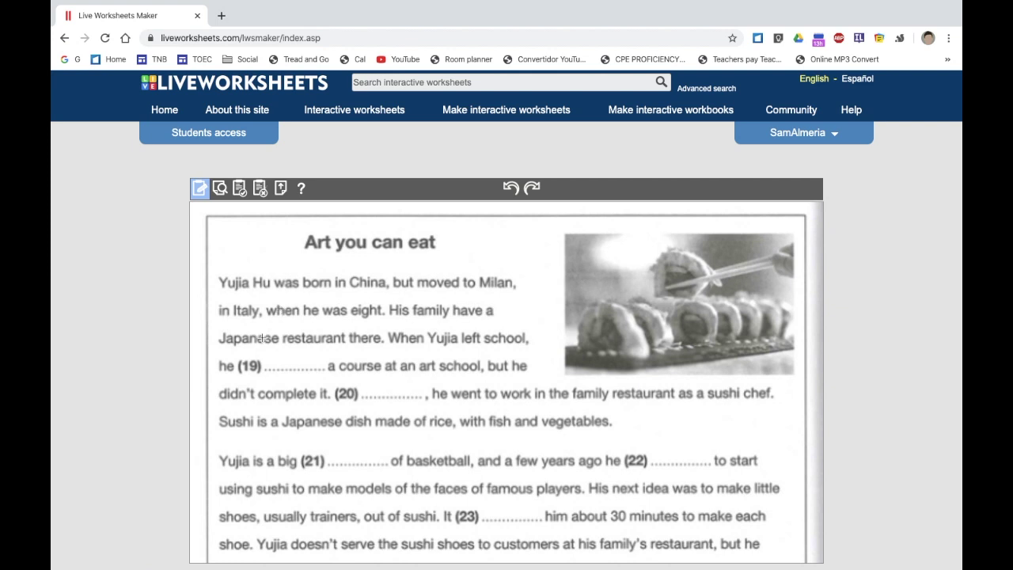
Draw an answer box over blank 19 and resize it to fit the gap.
left_click_drag(266, 350, 325, 374)
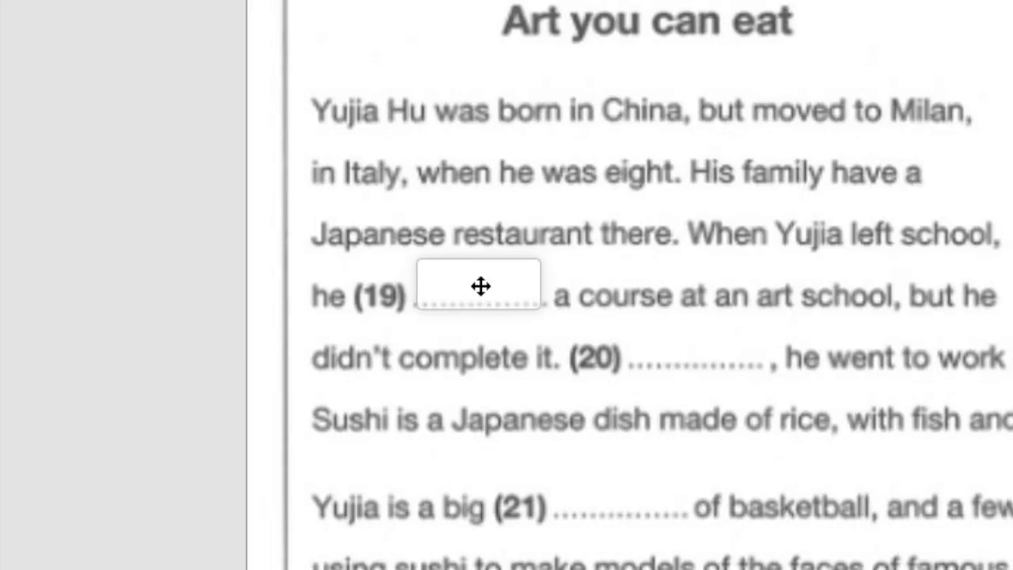
left_click_drag(482, 286, 704, 331)
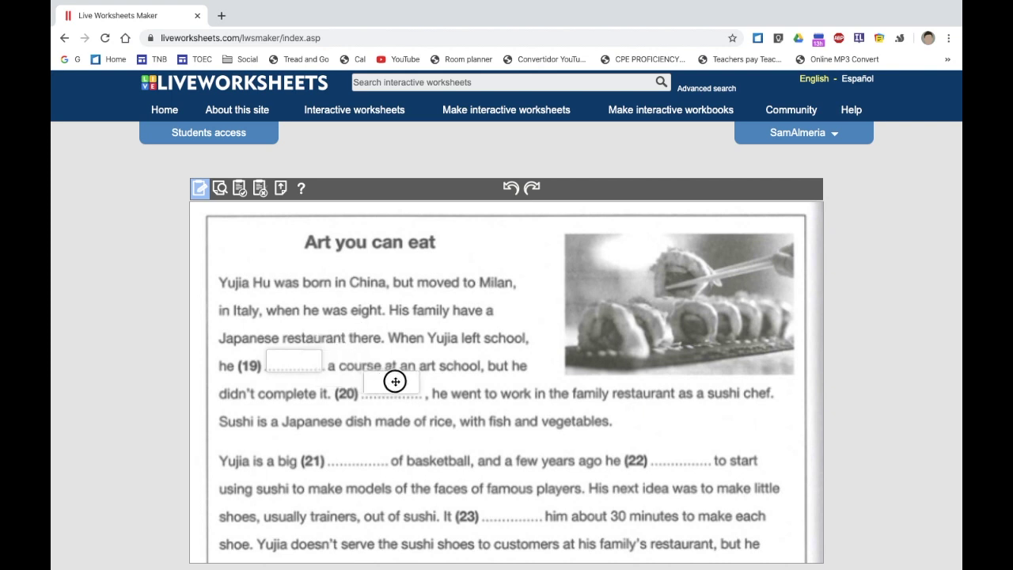
left_click_drag(395, 382, 390, 383)
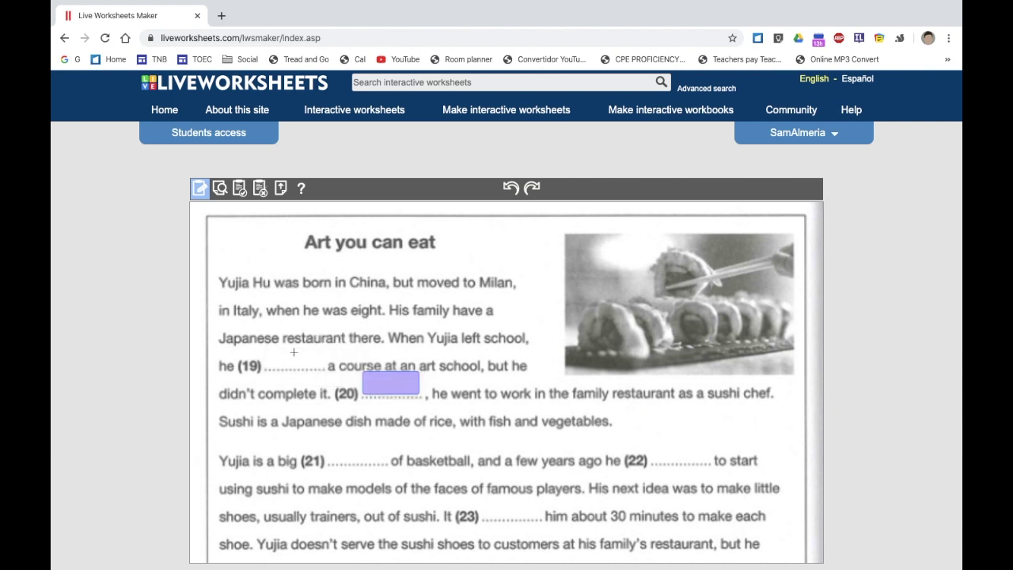
left_click_drag(262, 348, 326, 400)
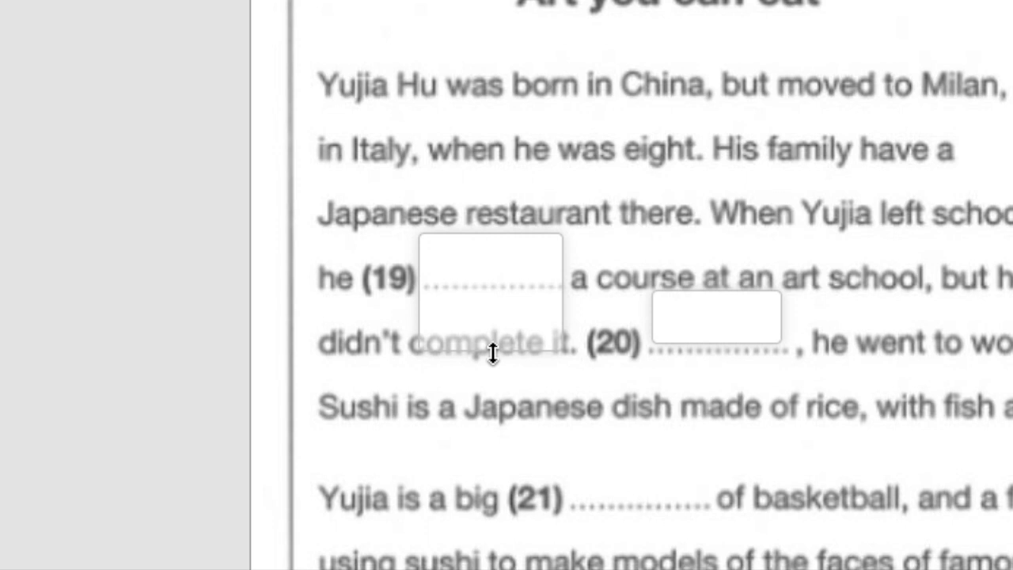
left_click_drag(488, 353, 495, 279)
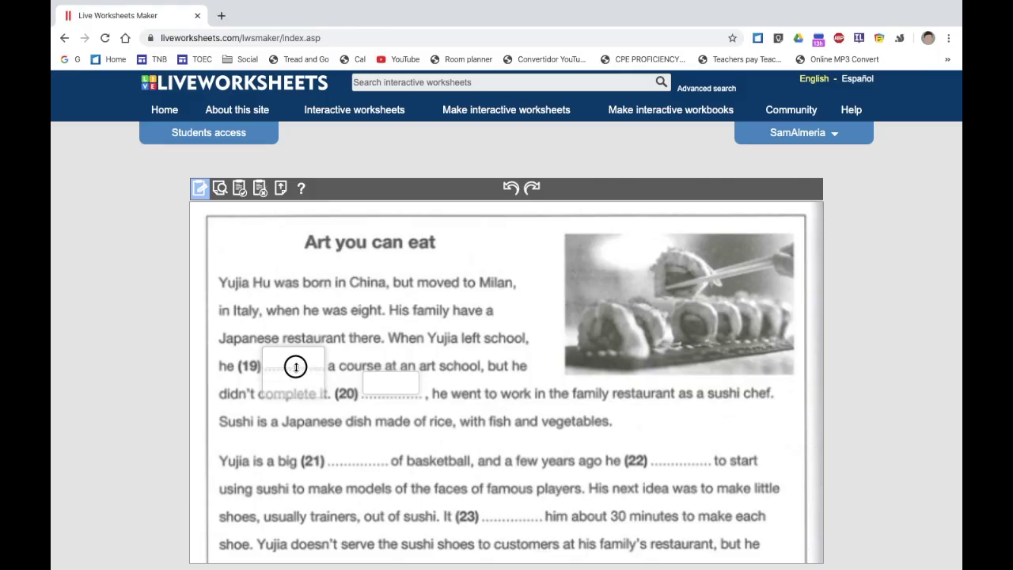
left_click_drag(295, 366, 296, 366)
Copy the blank 19 answer box onto the remaining blanks 20 through 24.
scroll(378, 397, "down", 1)
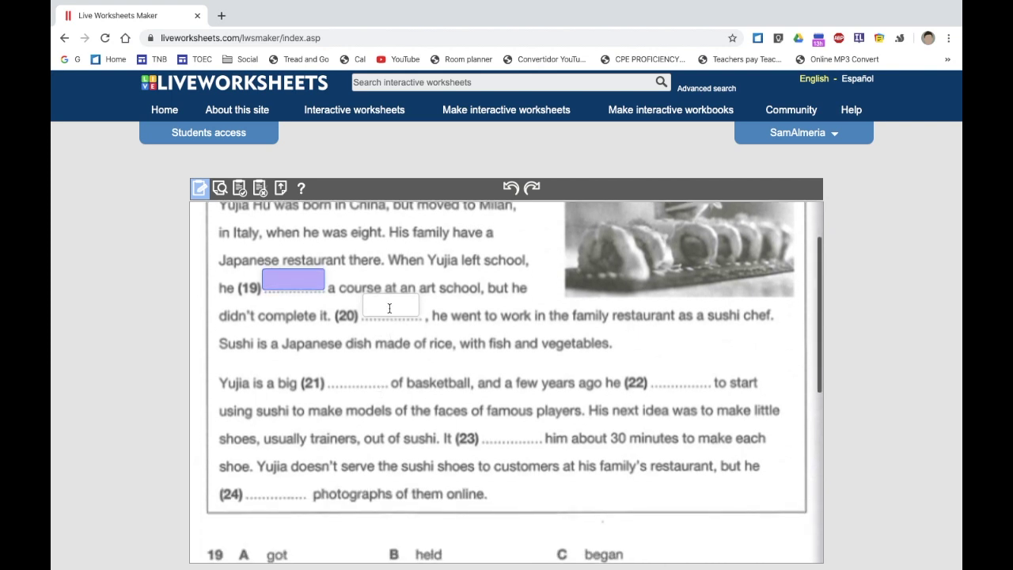
left_click_drag(337, 293, 310, 294)
left_click(276, 477)
left_click(357, 364)
left_click(684, 366)
left_click(510, 421)
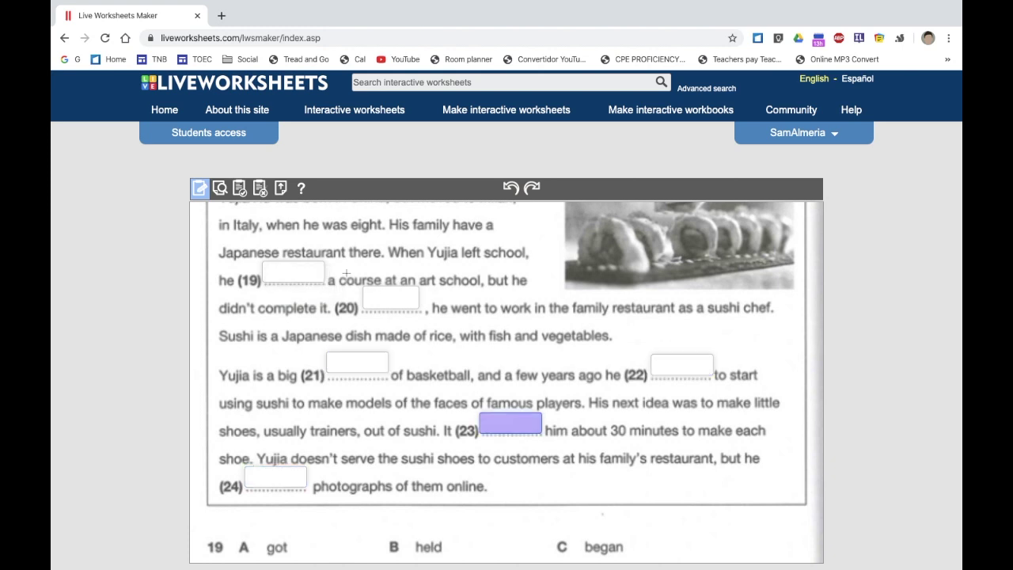
scroll(346, 274, "up", 1)
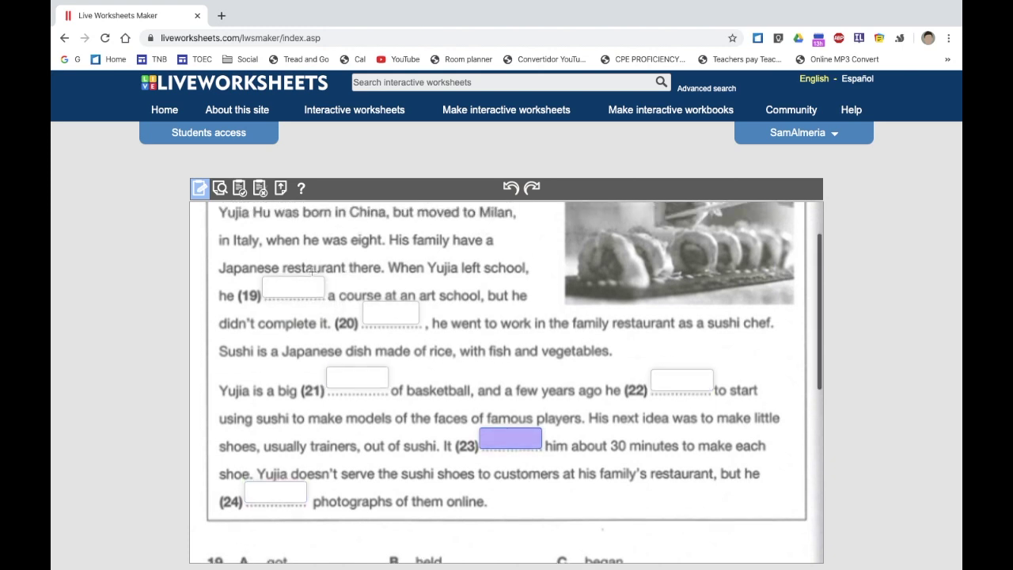
left_click(294, 288)
Enter 'began' in answer box 19 and 'Instead' in answer box 20.
double_click(284, 286)
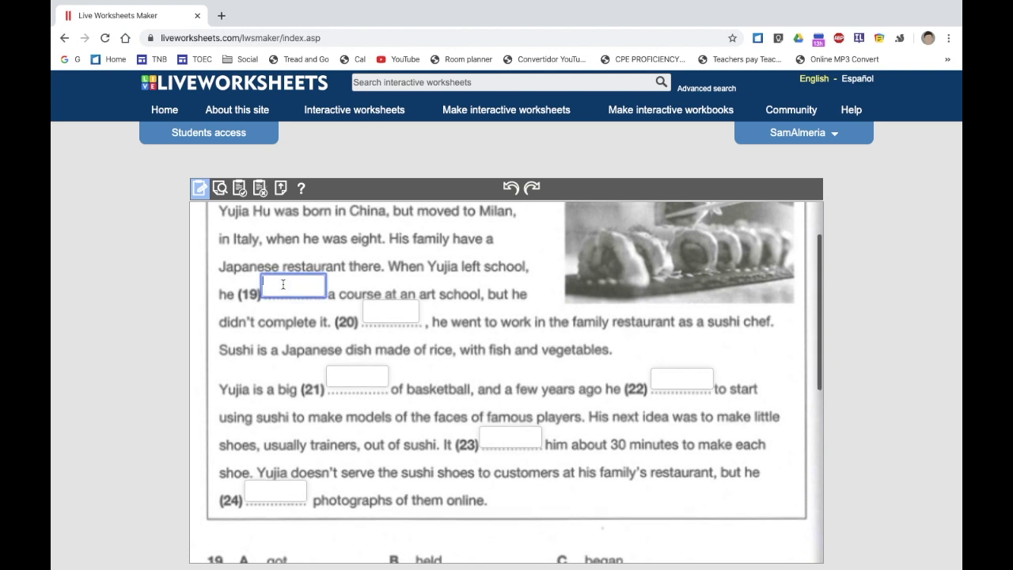
type("began")
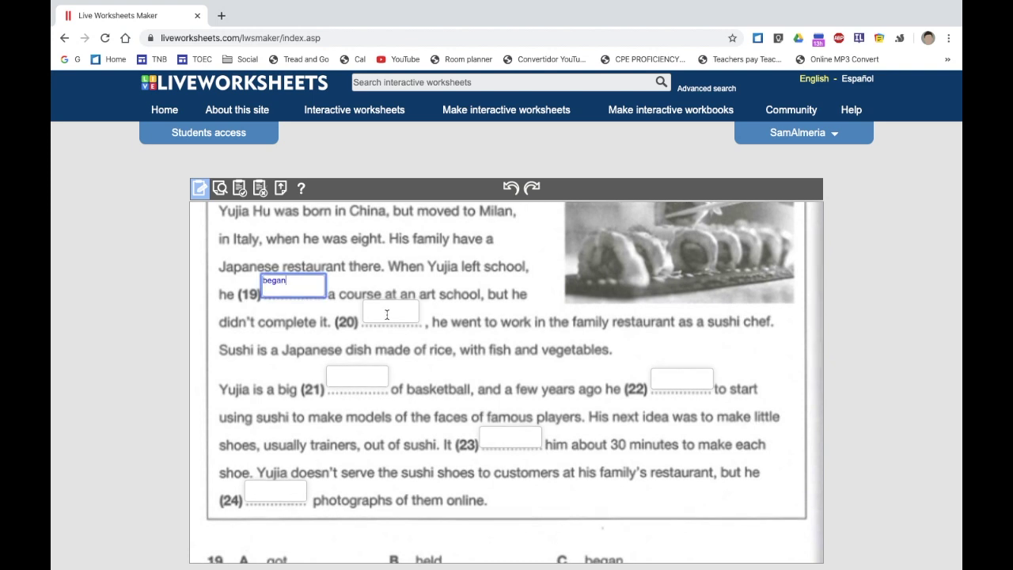
left_click(387, 314)
type("Instead")
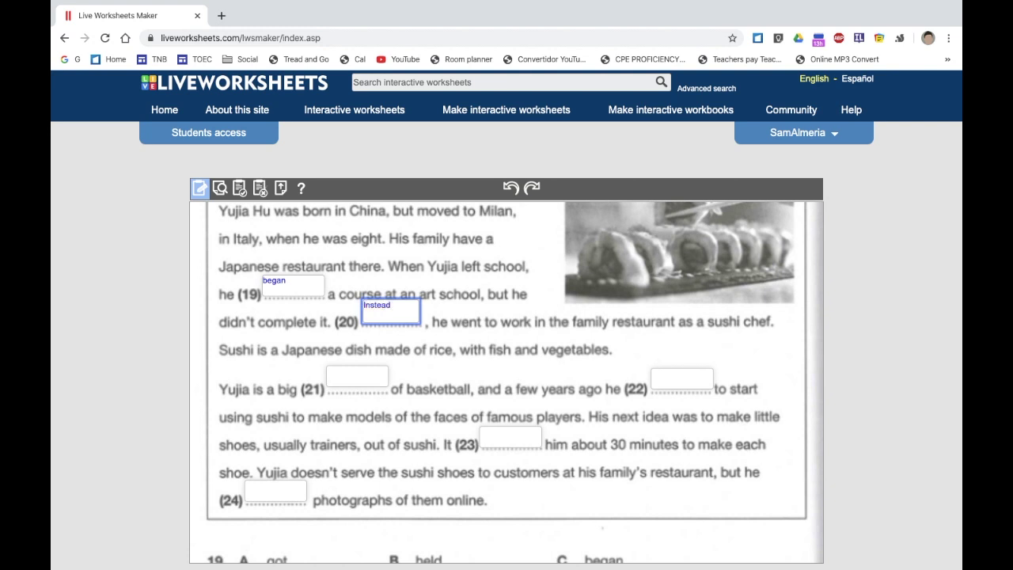
scroll(387, 314, "down", 1)
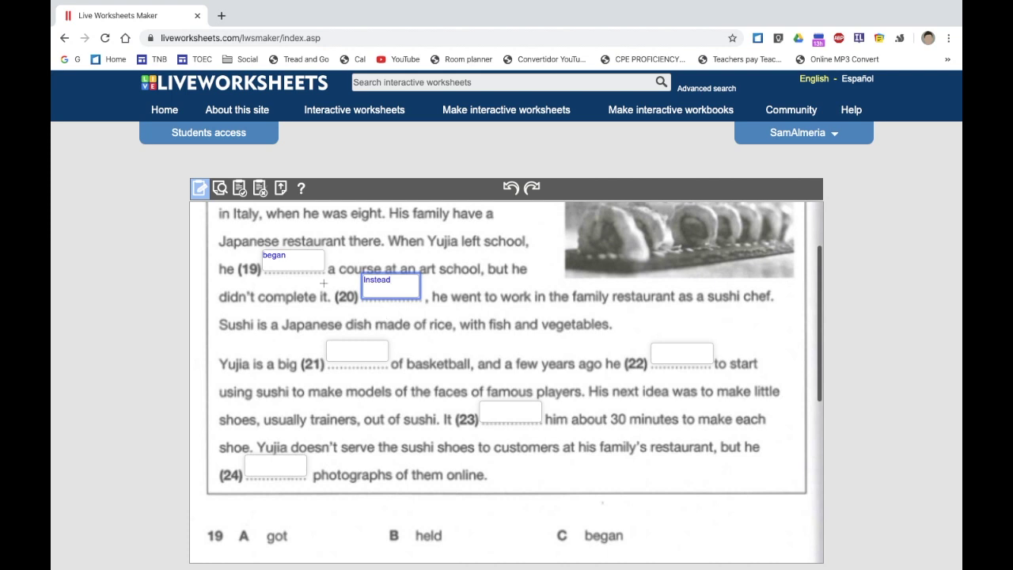
scroll(299, 283, "up", 3)
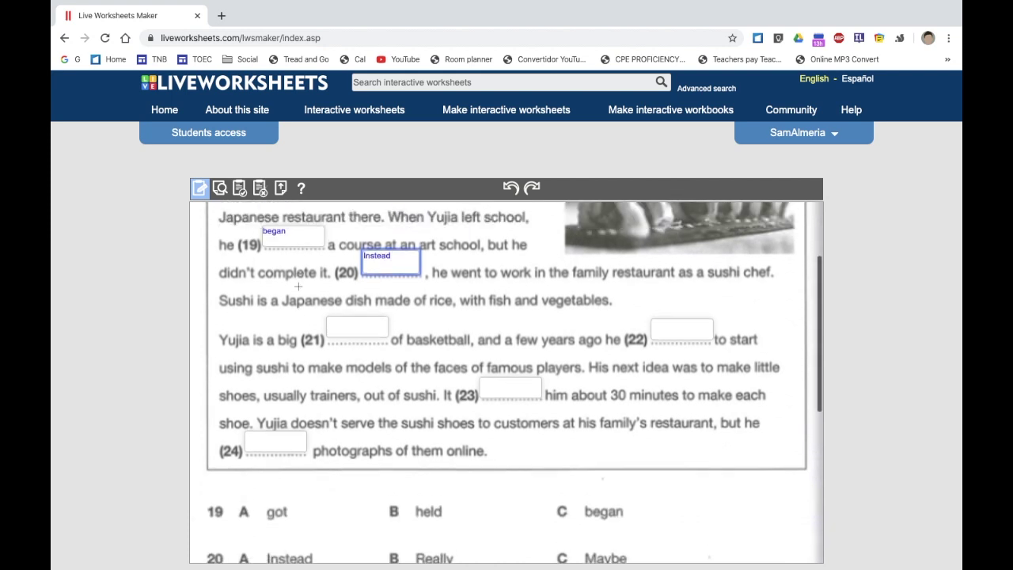
Preview the worksheet as students will see it, then proceed to saving it.
left_click(220, 189)
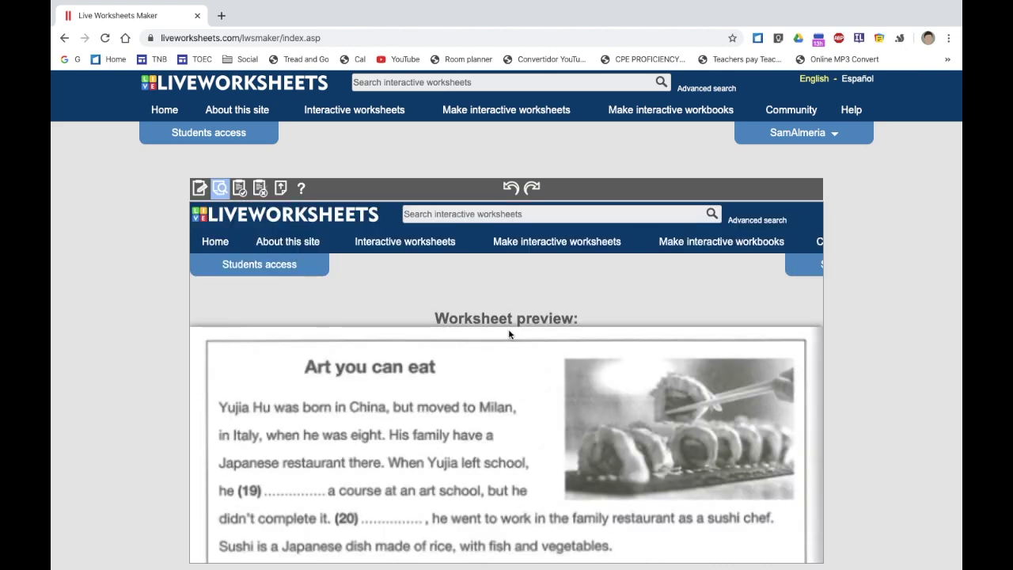
scroll(521, 359, "down", 5)
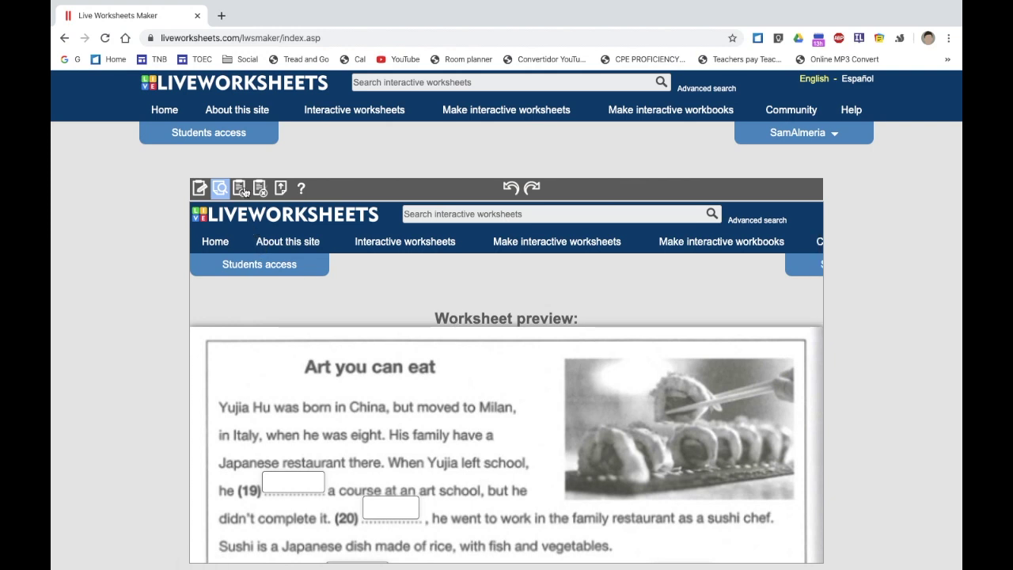
left_click(241, 188)
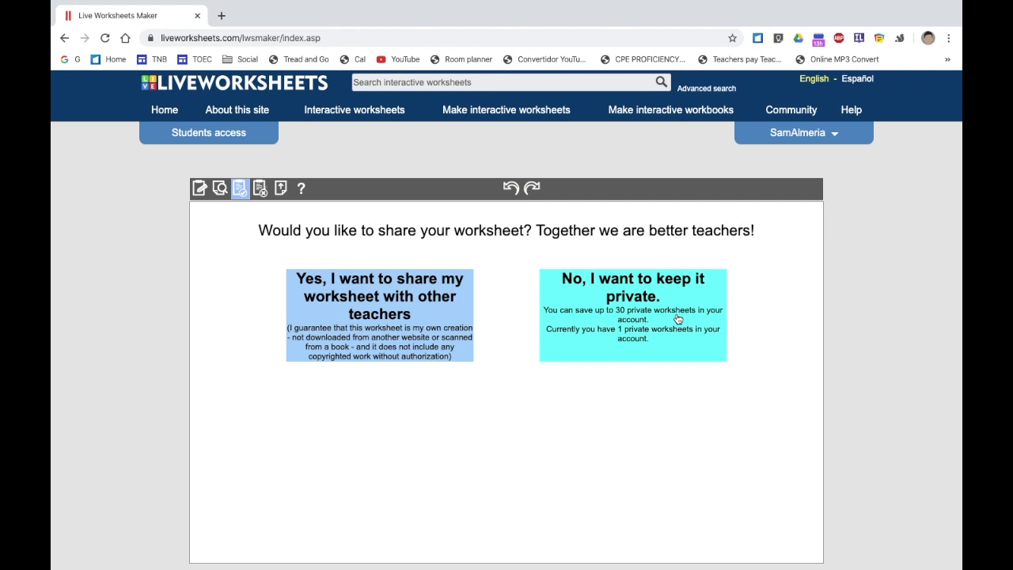
Open the account dropdown menu above the share-or-keep-private prompt.
left_click(834, 135)
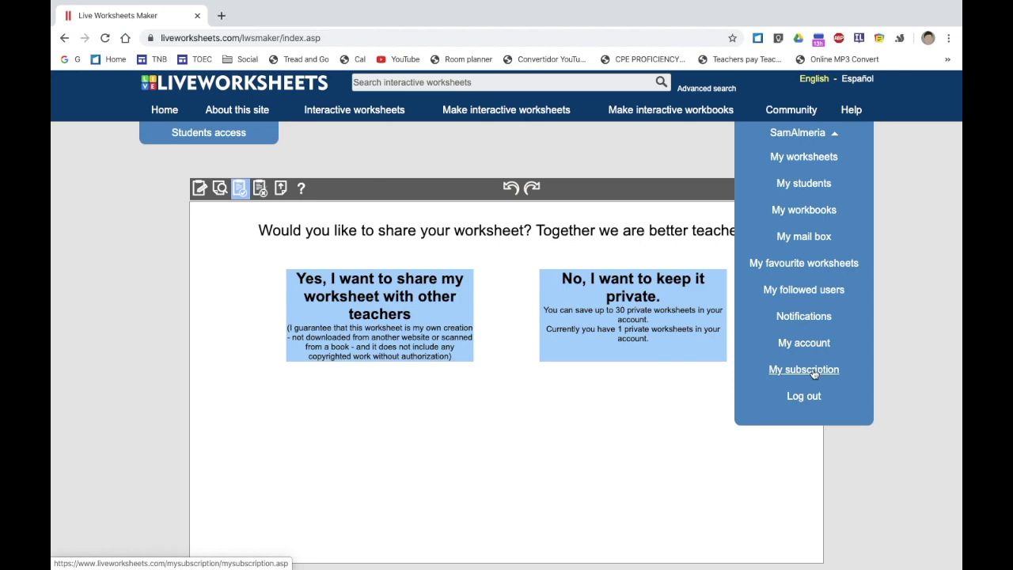
left_click(815, 370)
scroll(537, 379, "down", 1)
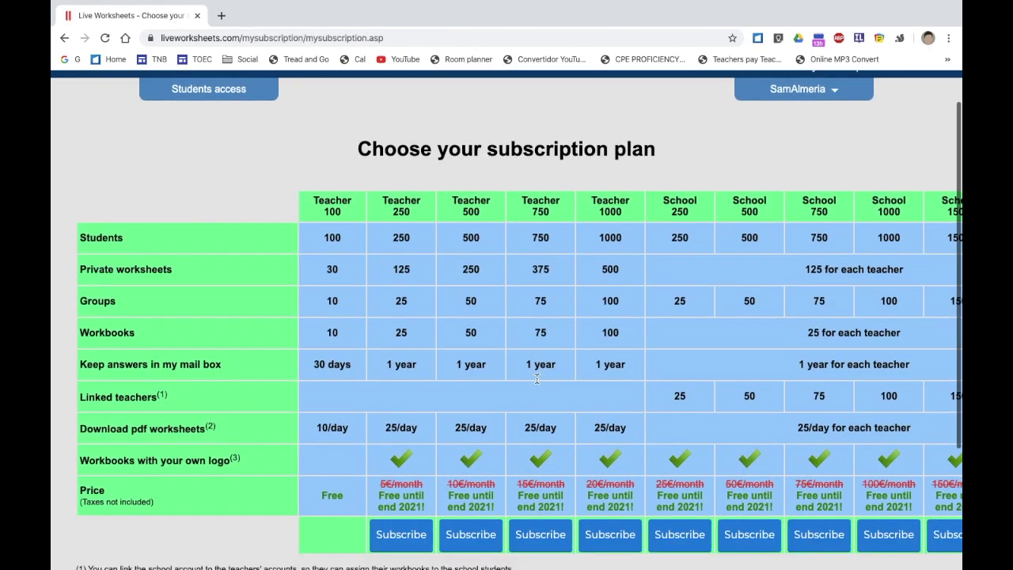
scroll(537, 379, "down", 1)
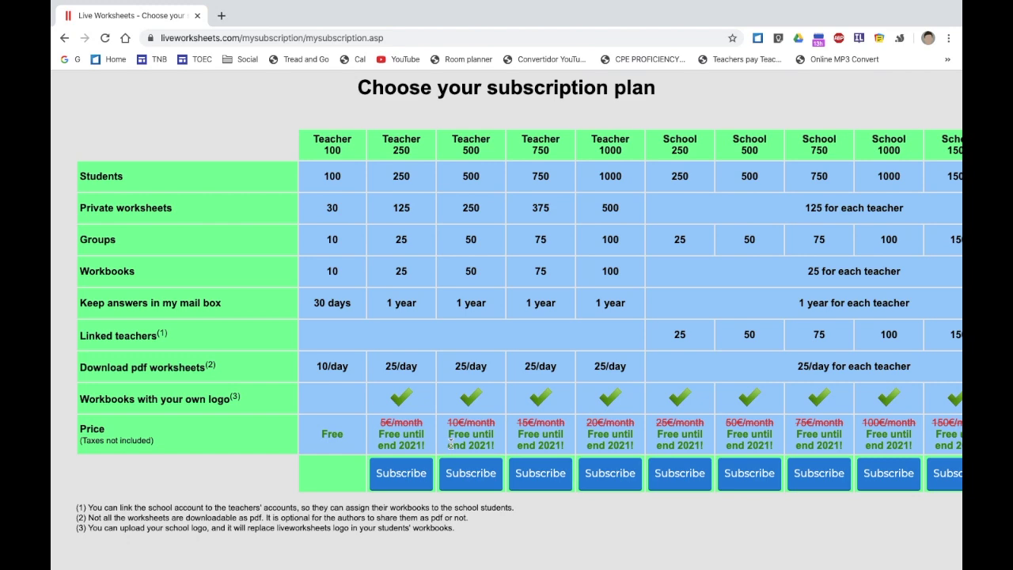
scroll(450, 445, "right", 2)
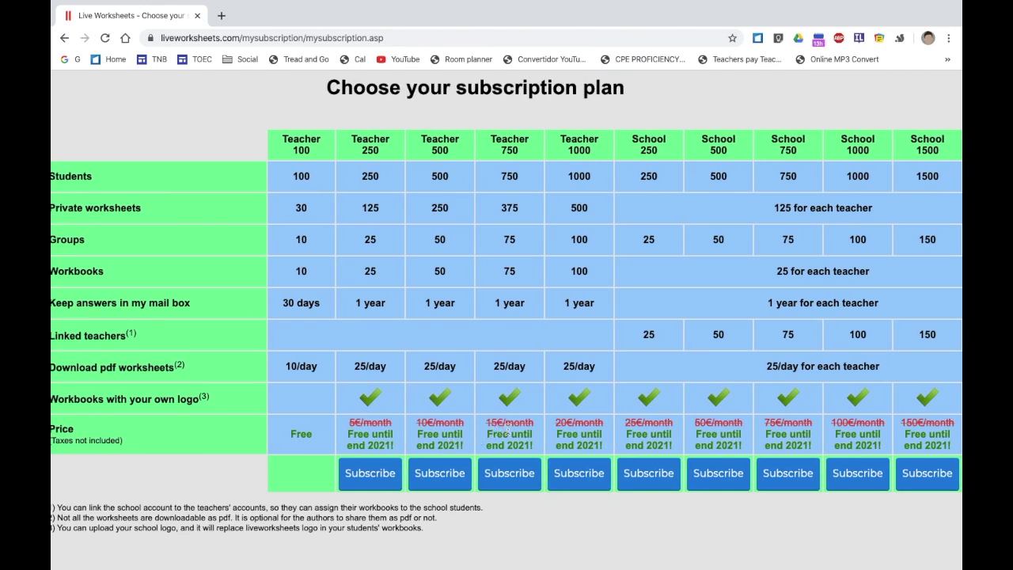
scroll(495, 434, "right", 2)
scroll(499, 434, "left", 3)
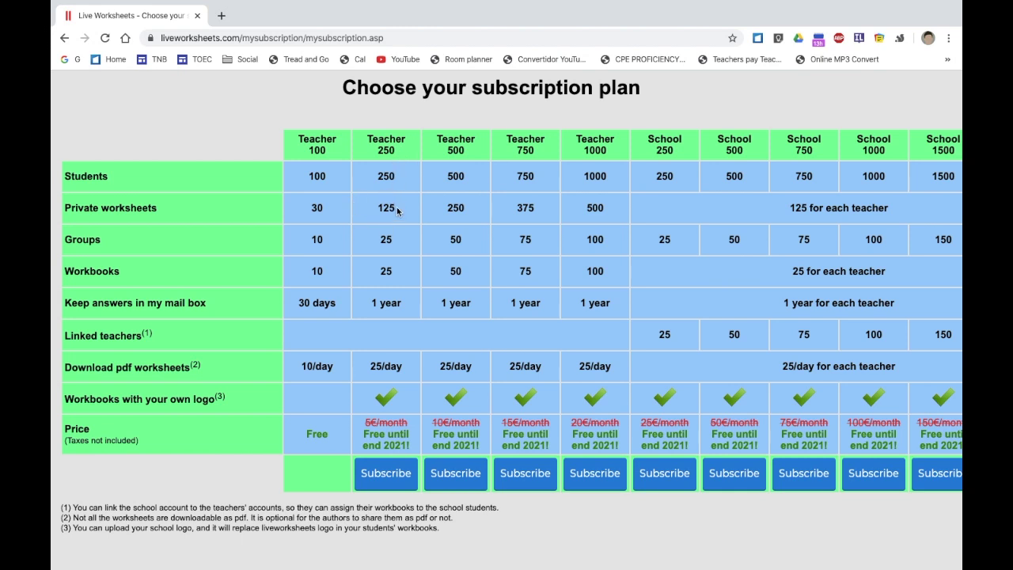
scroll(400, 206, "up", 1)
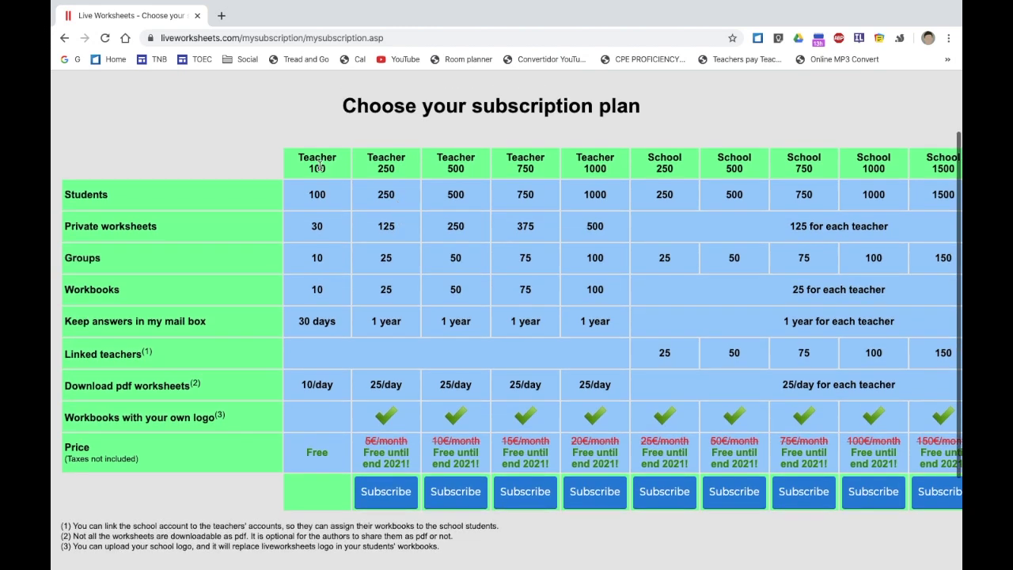
left_click(67, 38)
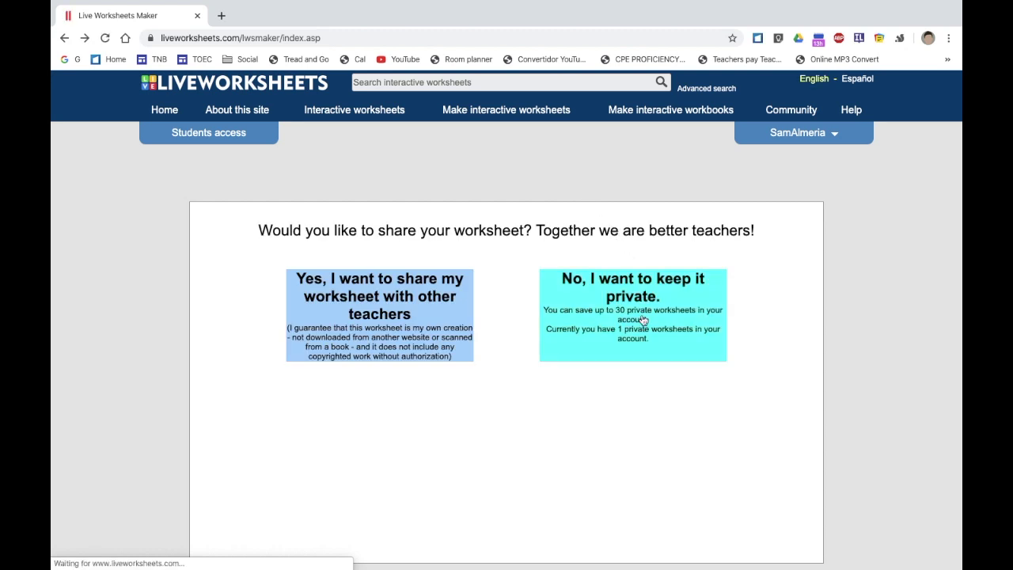
Save the worksheet privately with the title 'B1 Reading Part 5'.
left_click(643, 320)
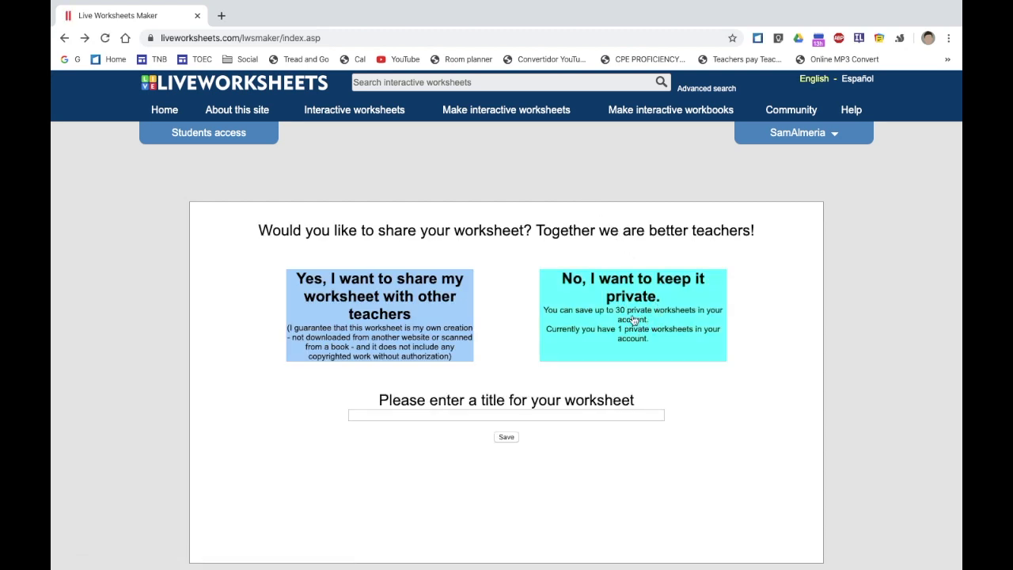
left_click(499, 413)
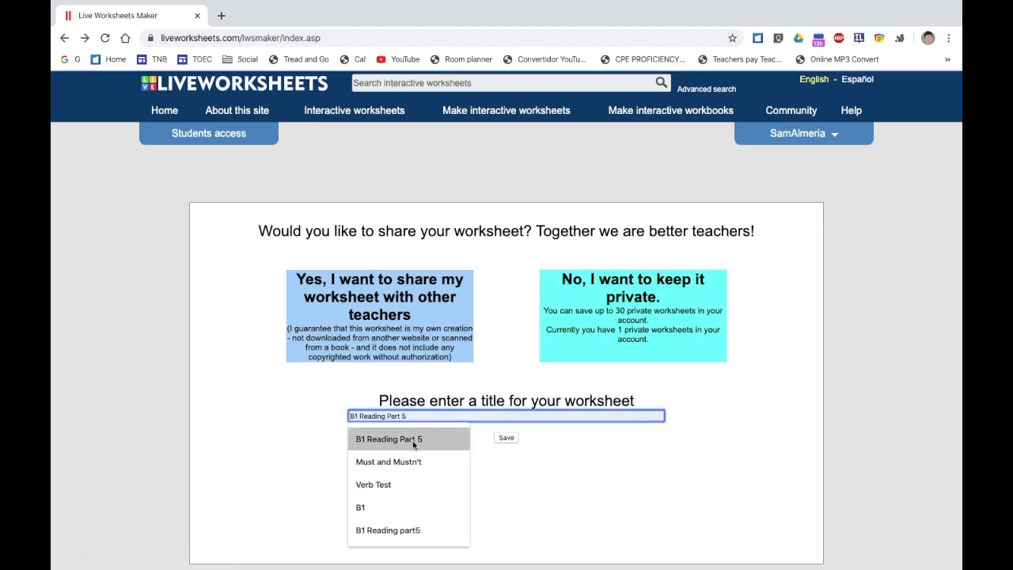
left_click(412, 442)
left_click(501, 440)
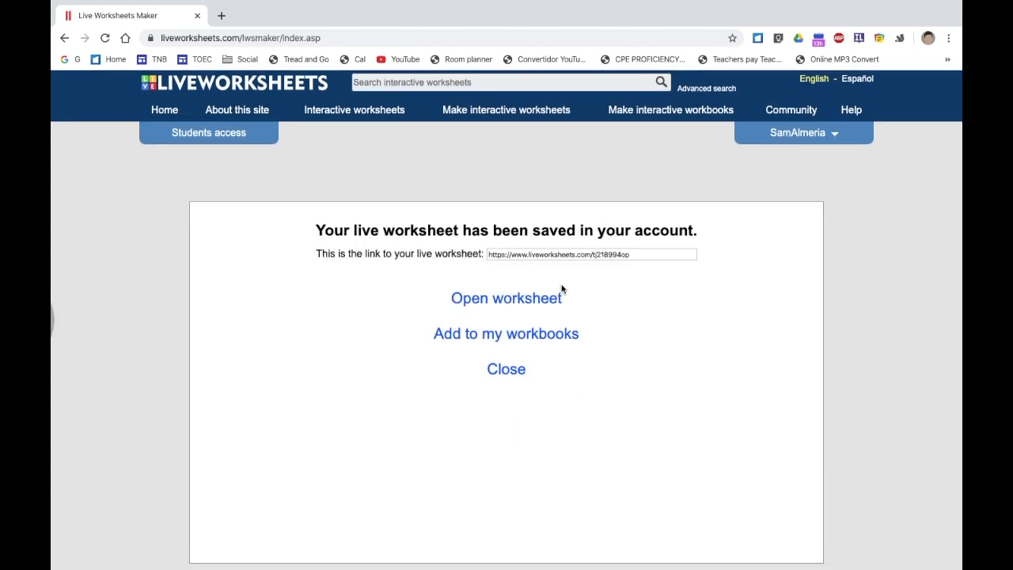
Open B1 Reading Part 5 from My worksheets and copy its shareable link.
left_click(828, 135)
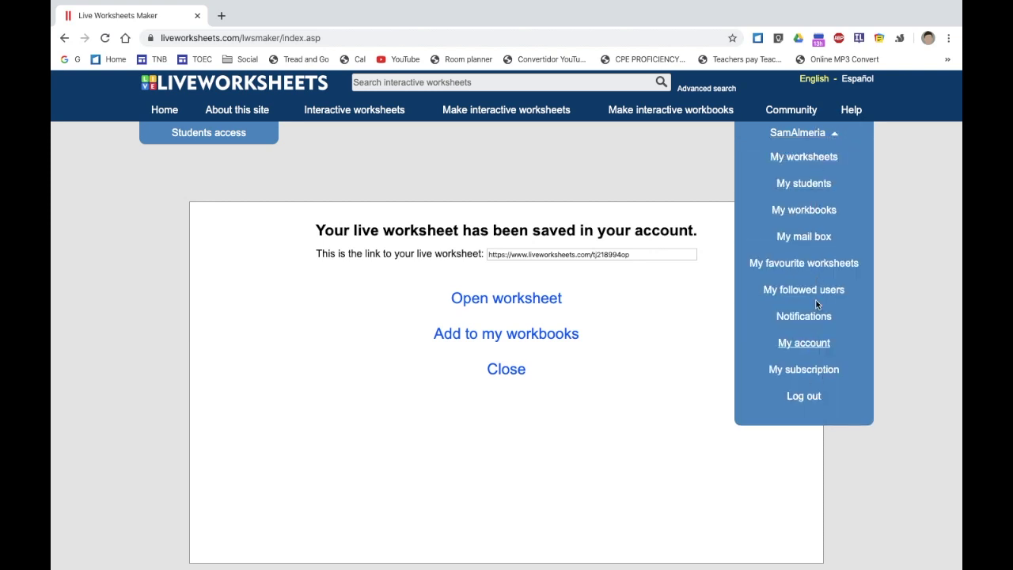
left_click(809, 158)
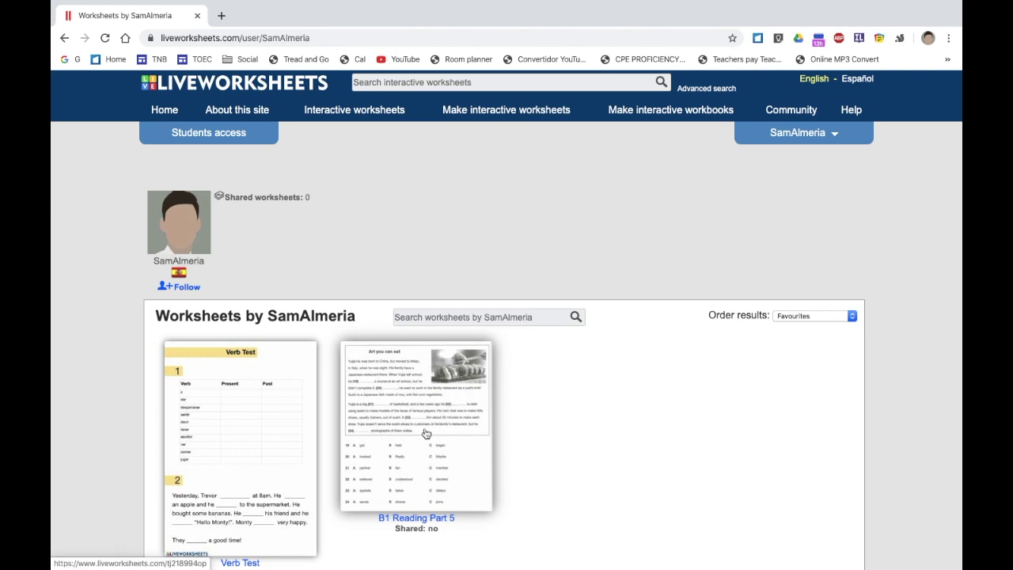
left_click(424, 432)
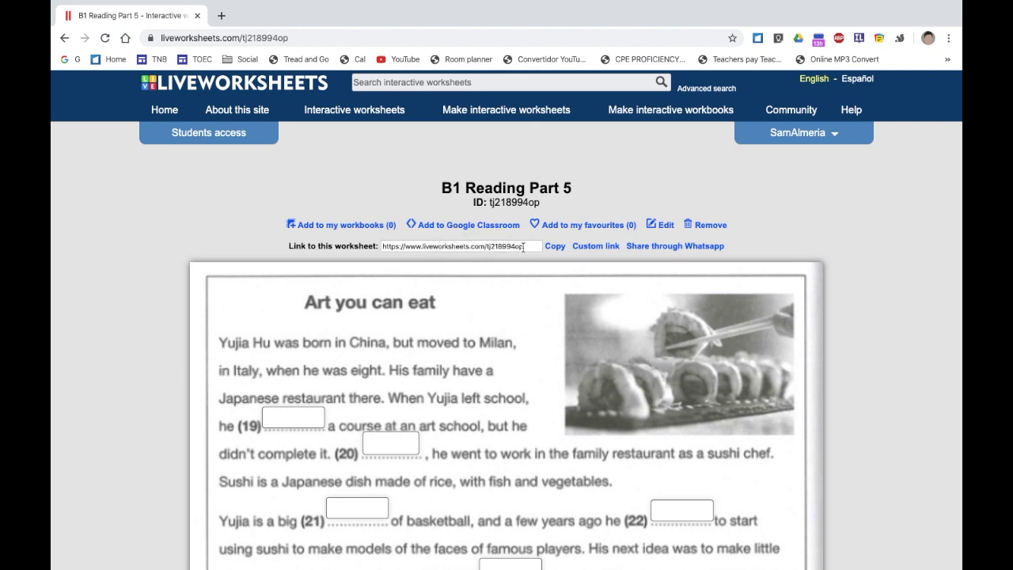
left_click(554, 247)
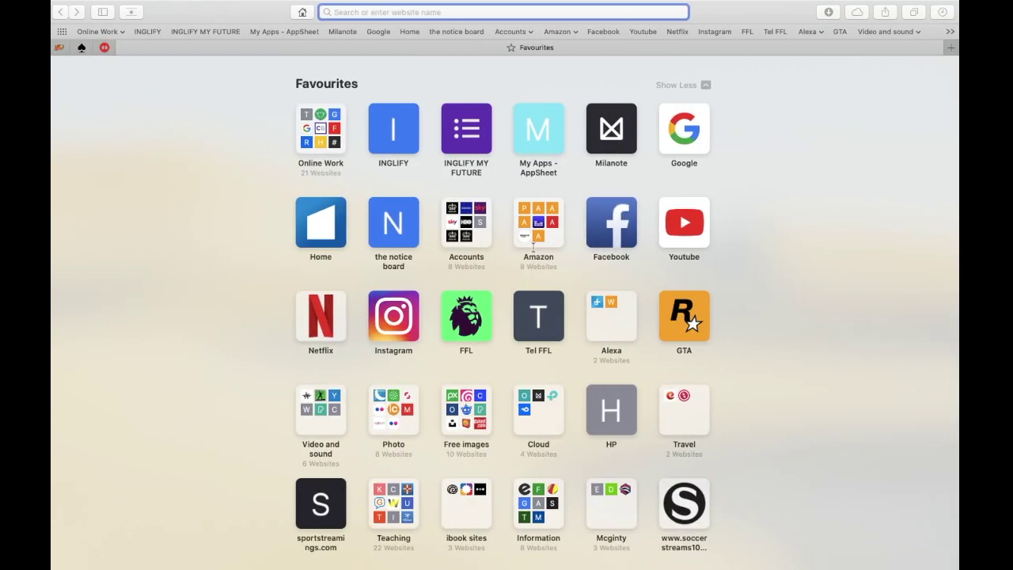
Load the copied worksheet link in the second browser, scroll through it, then return.
key("super+v")
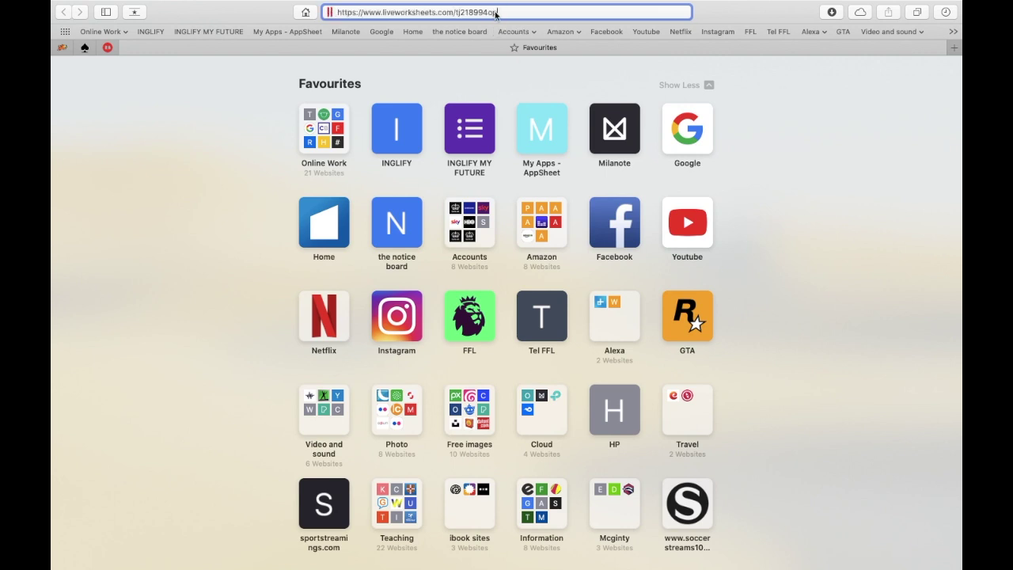
key("Return")
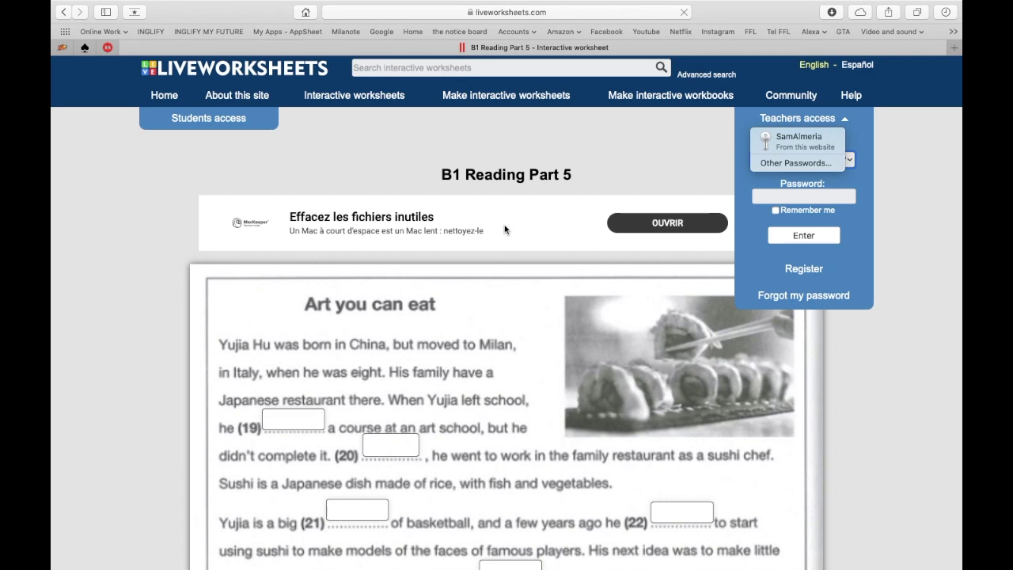
scroll(546, 376, "down", 5)
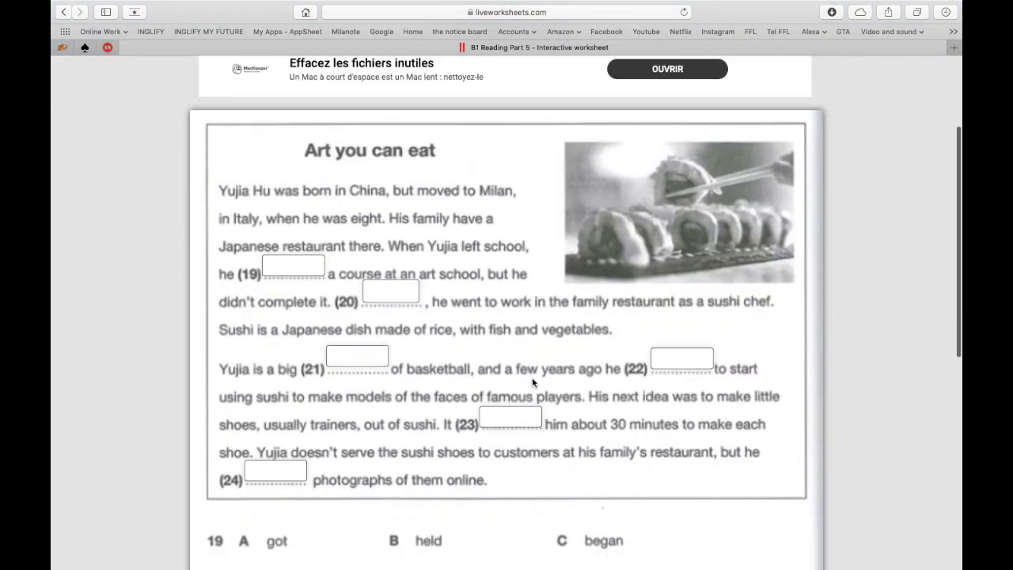
scroll(532, 383, "down", 4)
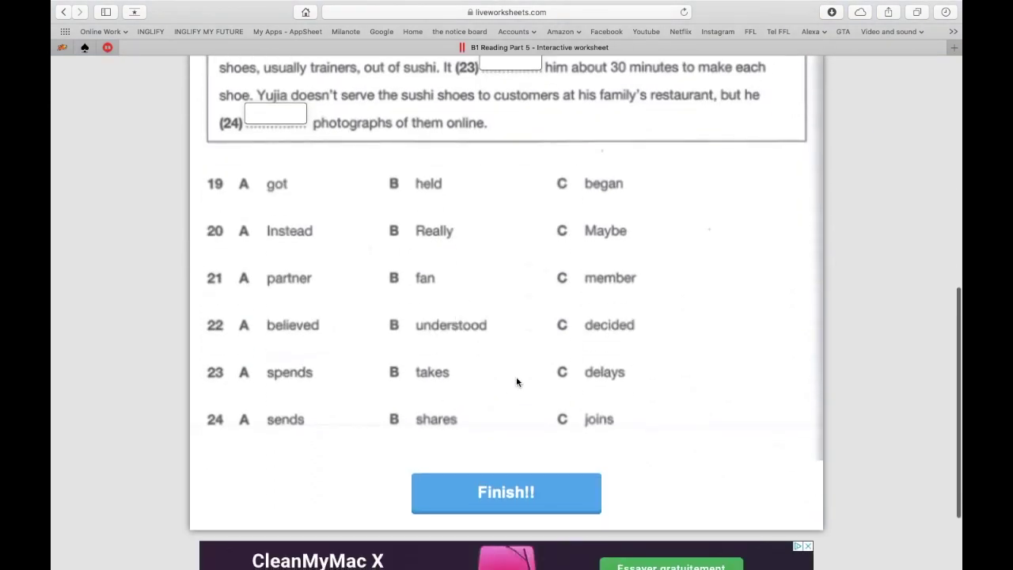
scroll(477, 330, "up", 3)
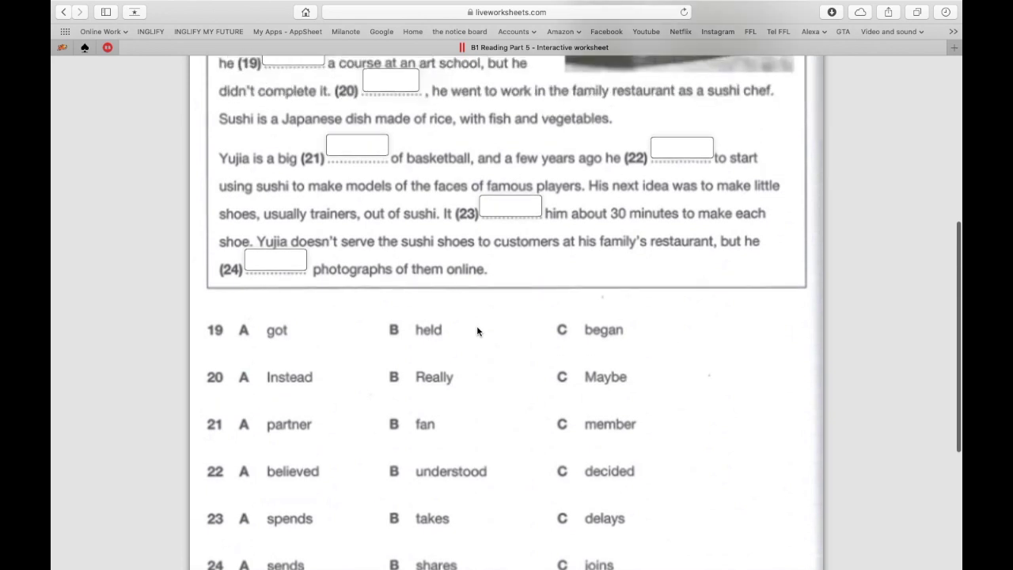
key("ctrl+Right")
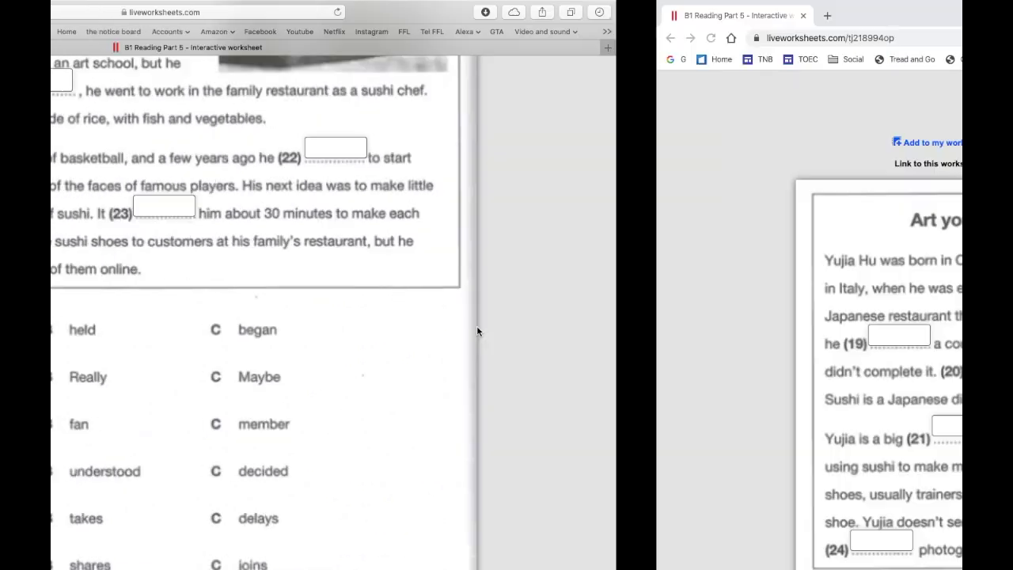
Go to My account and select the key code value on Edit your account.
scroll(600, 222, "up", 2)
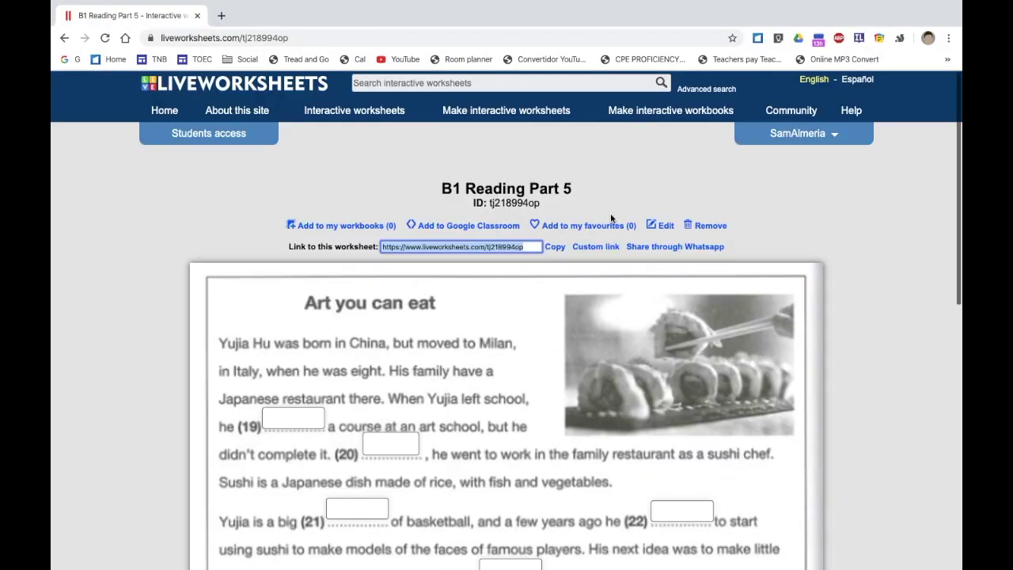
left_click(836, 137)
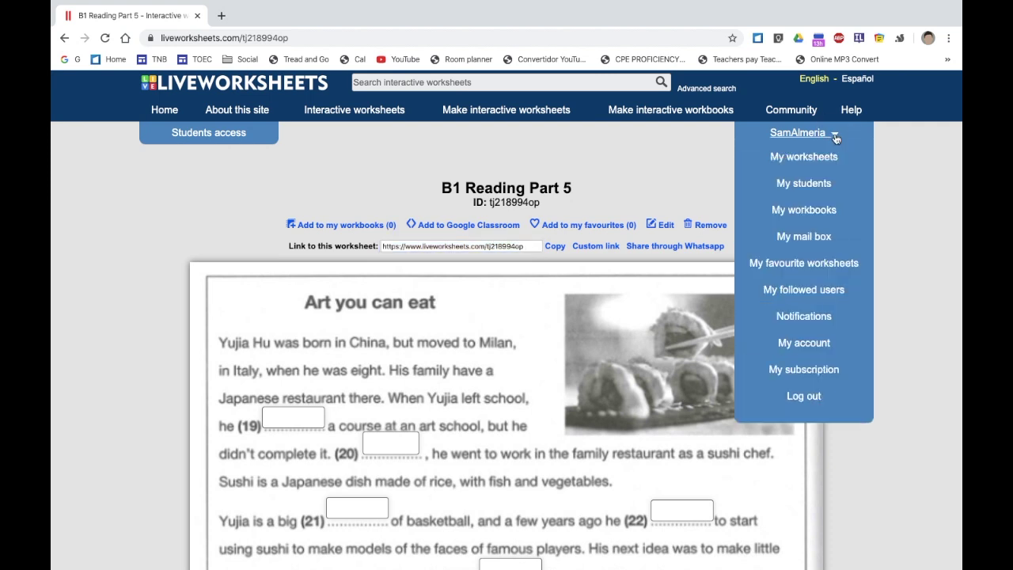
left_click(805, 344)
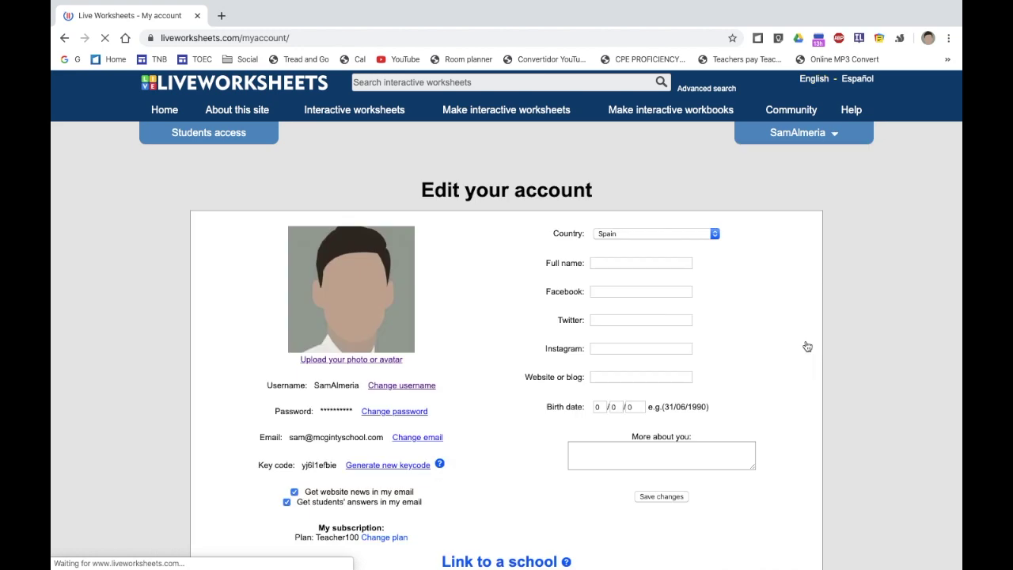
scroll(509, 311, "down", 1)
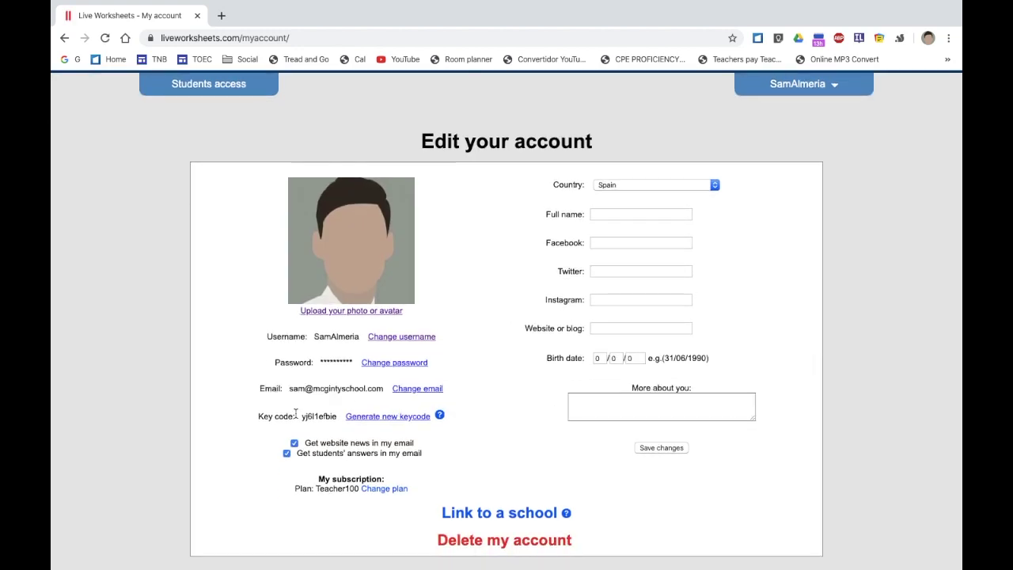
left_click_drag(300, 417, 340, 417)
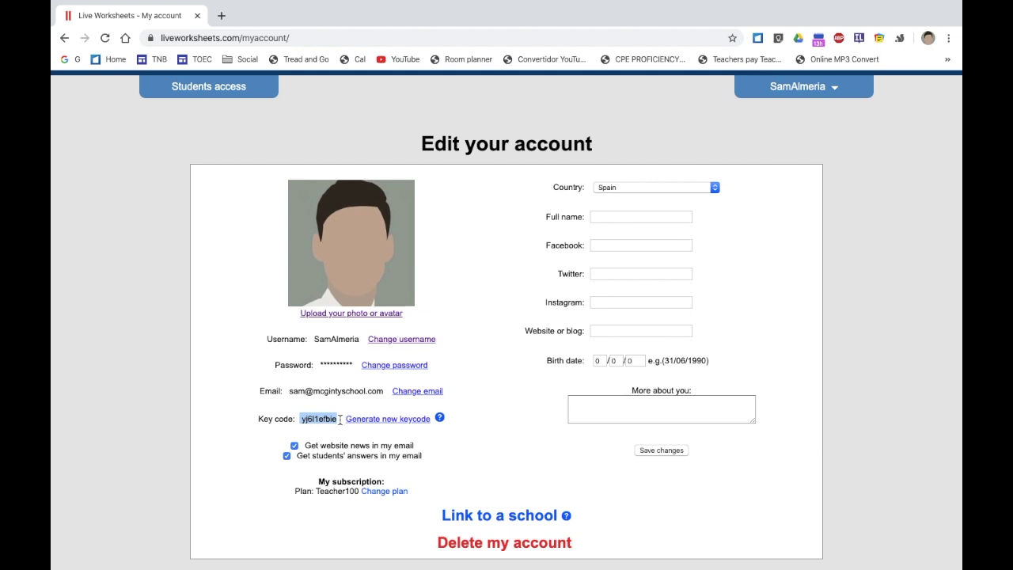
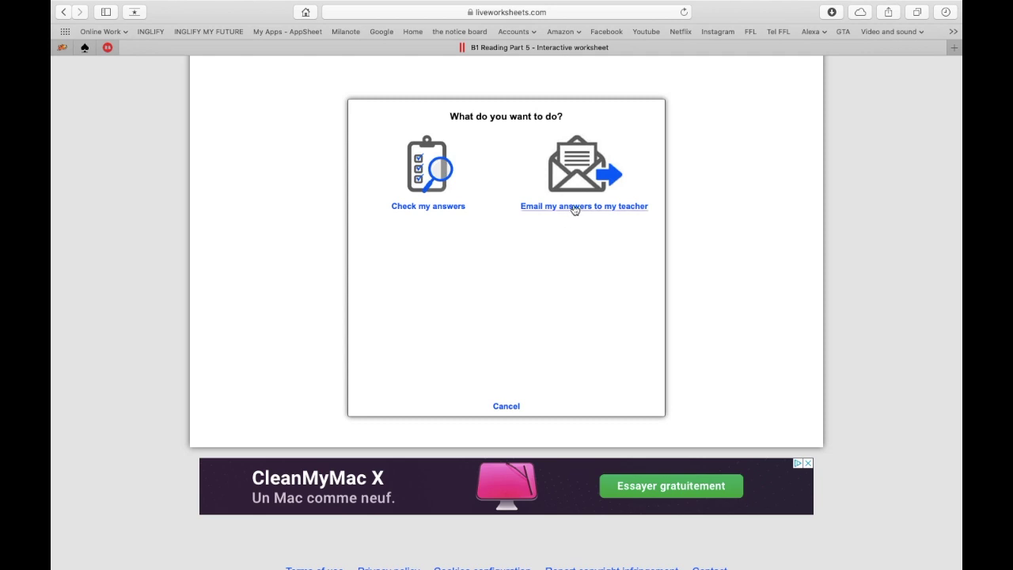
Choose to email answers to the teacher, paste the teacher's key code, and enter the student's full name and level L8.
left_click(574, 208)
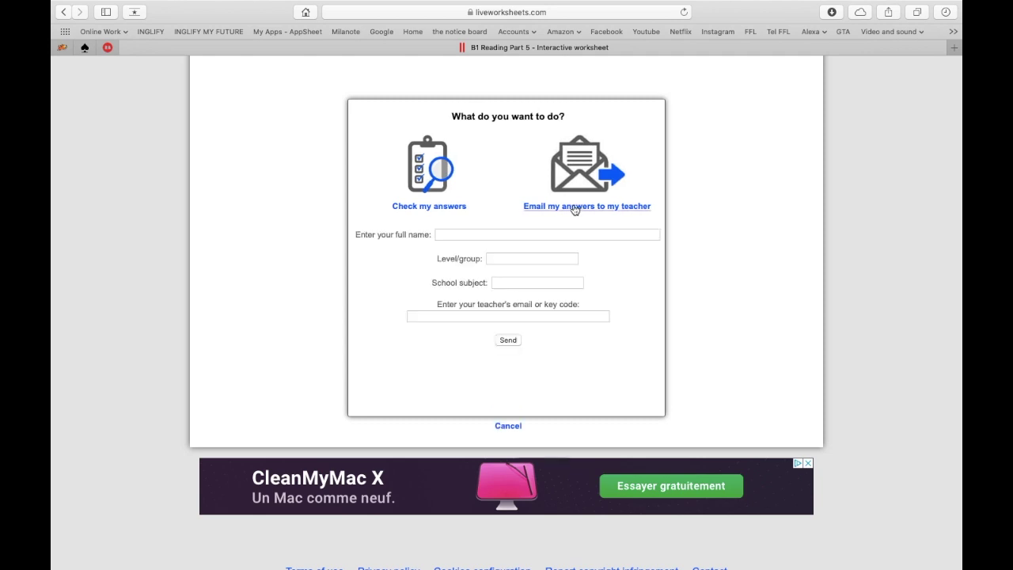
left_click(480, 316)
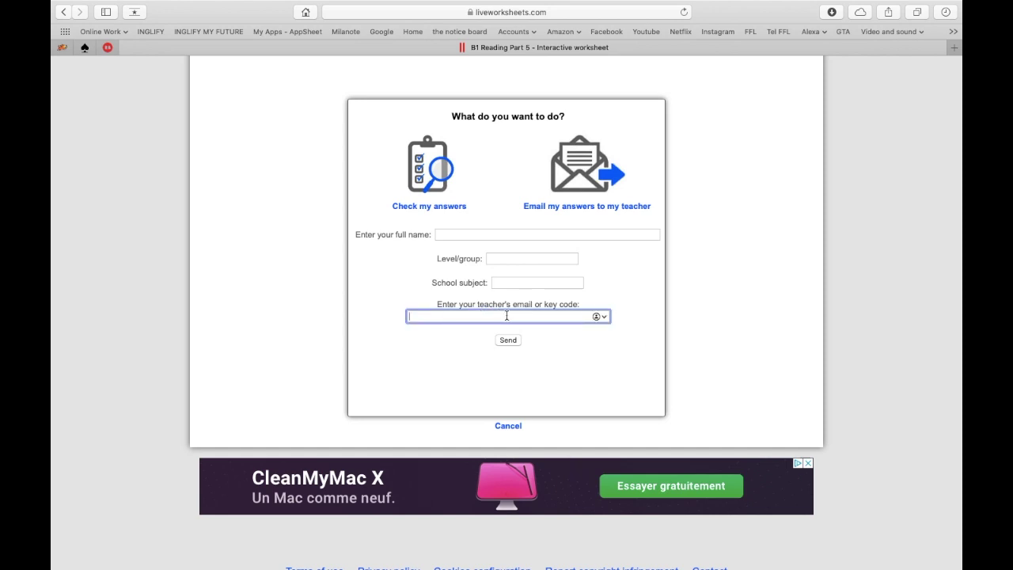
left_click(472, 234)
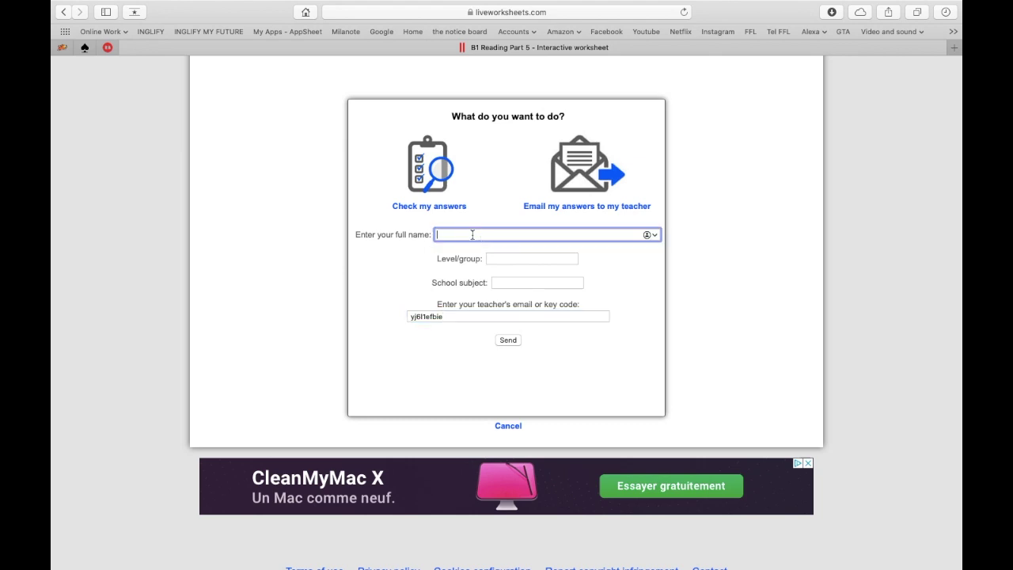
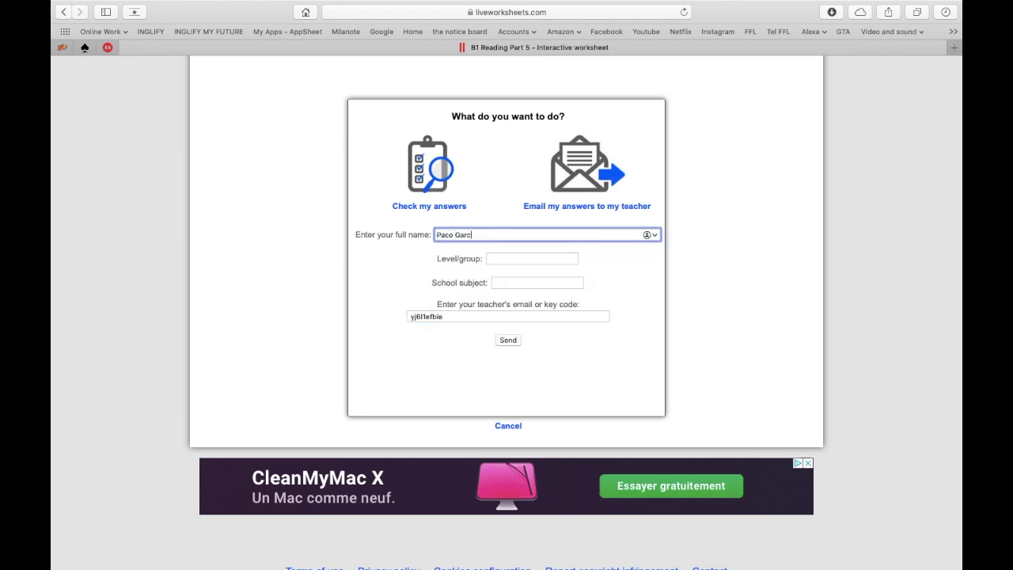
left_click(501, 259)
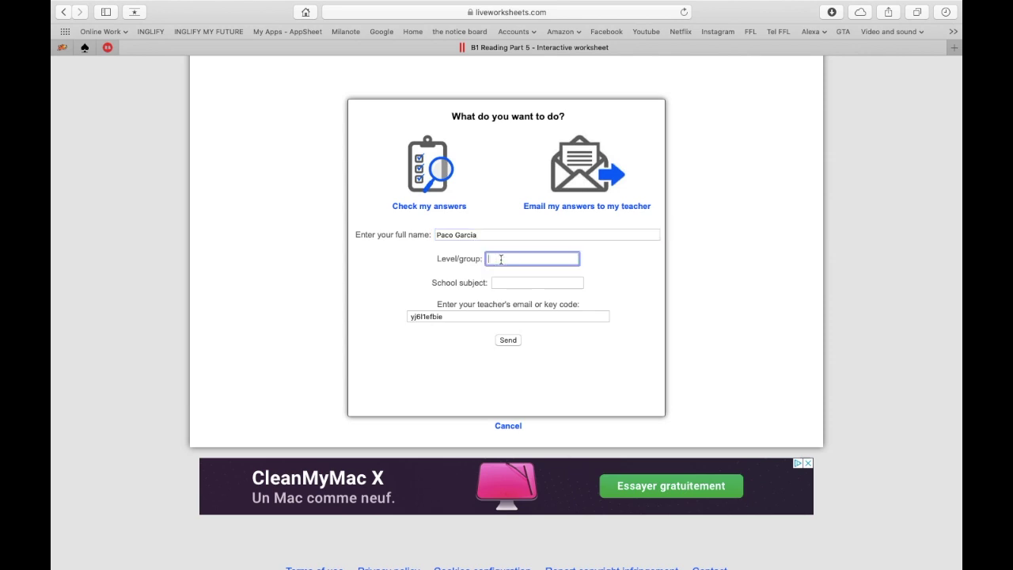
type("L8")
Correct the school subject to 'English' from the suggestions.
left_click(516, 285)
type("eN")
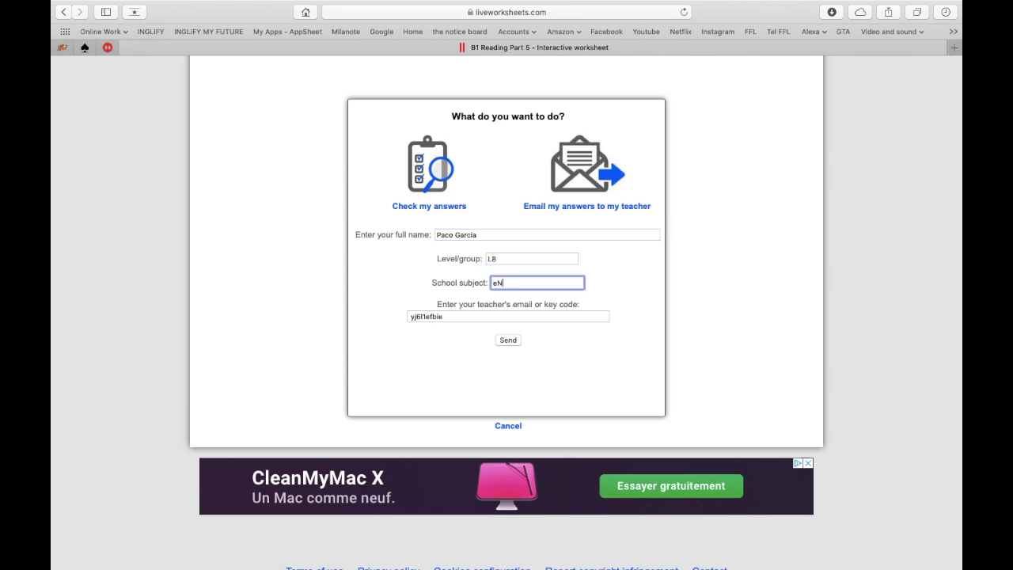
type("GLISH")
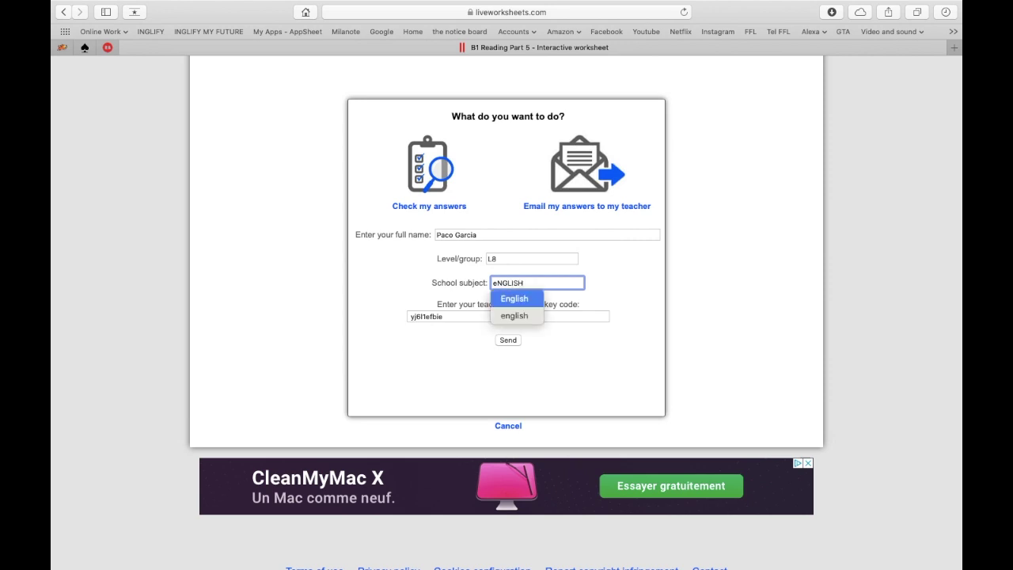
left_click(492, 343)
double_click(527, 282)
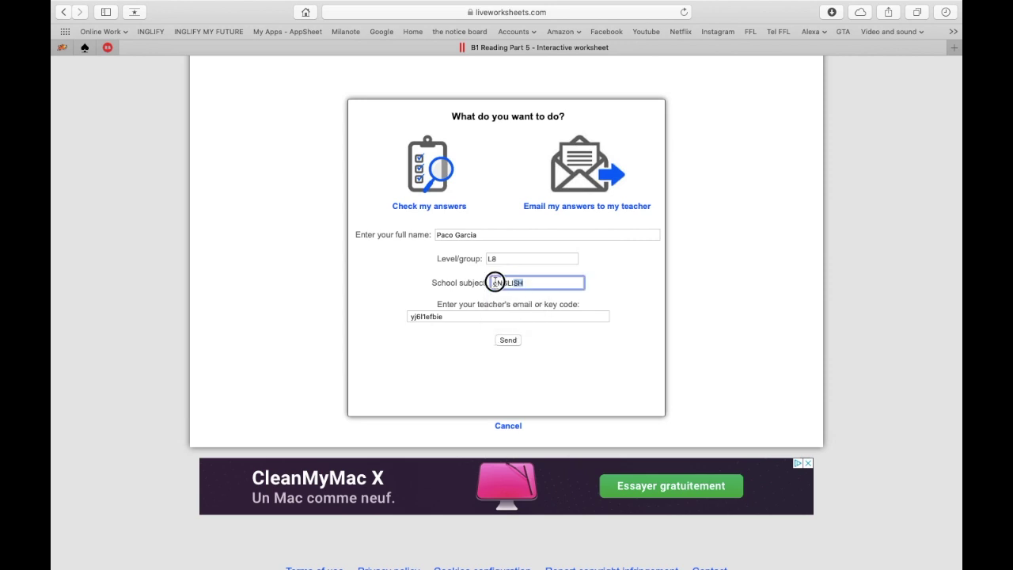
type("eE")
key("BackSpace")
type("English")
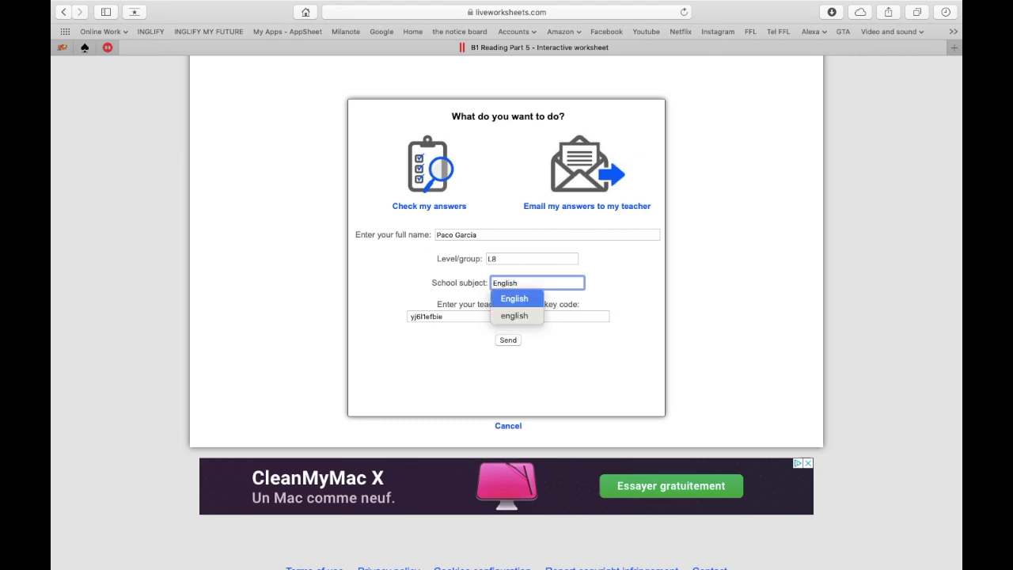
left_click(440, 327)
Send the answers, dismiss the confirmation, and review the 10/10 score.
left_click(507, 340)
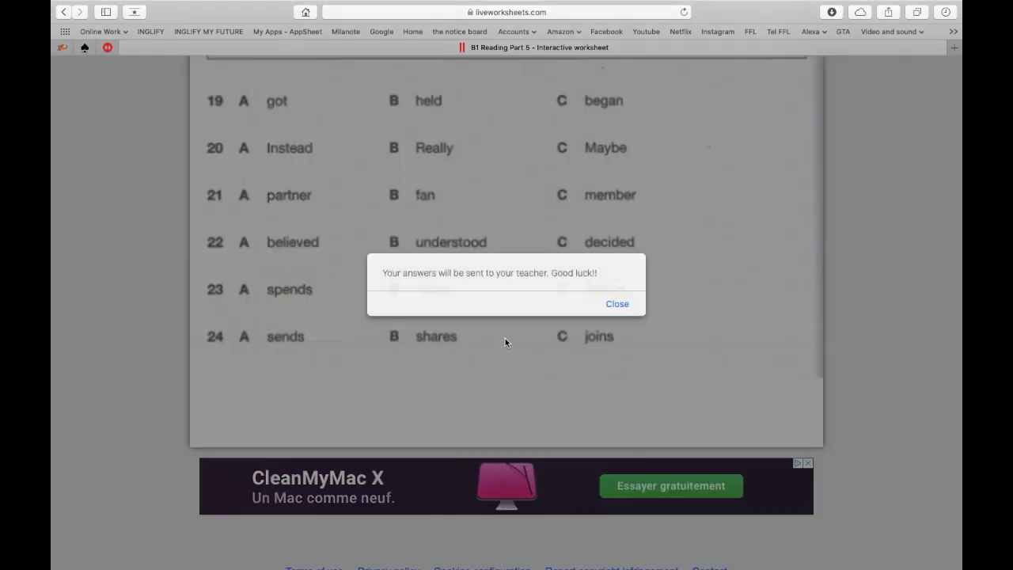
left_click(617, 305)
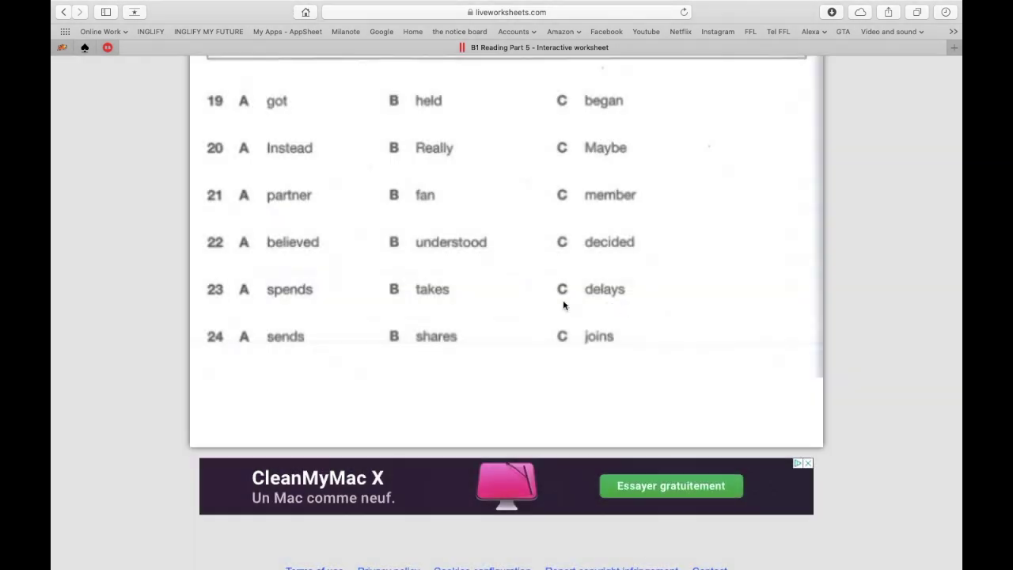
scroll(503, 286, "up", 3)
scroll(502, 283, "up", 8)
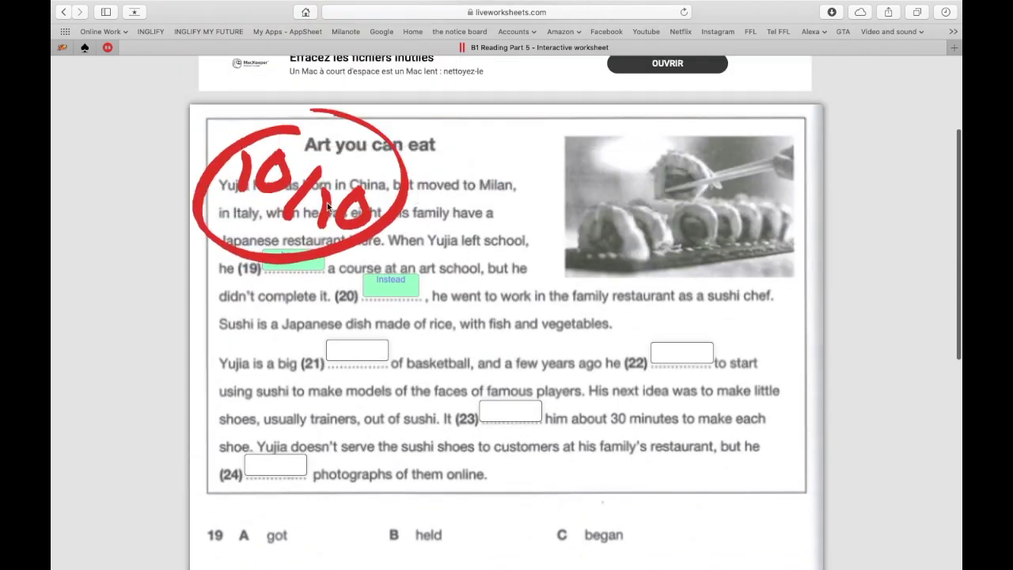
scroll(512, 191, "down", 2)
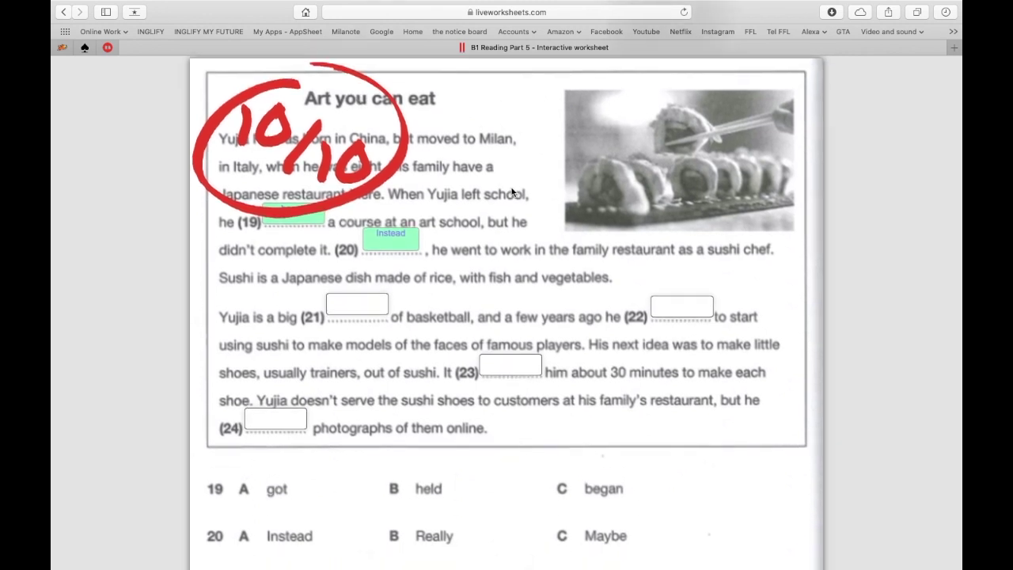
scroll(512, 192, "down", 1)
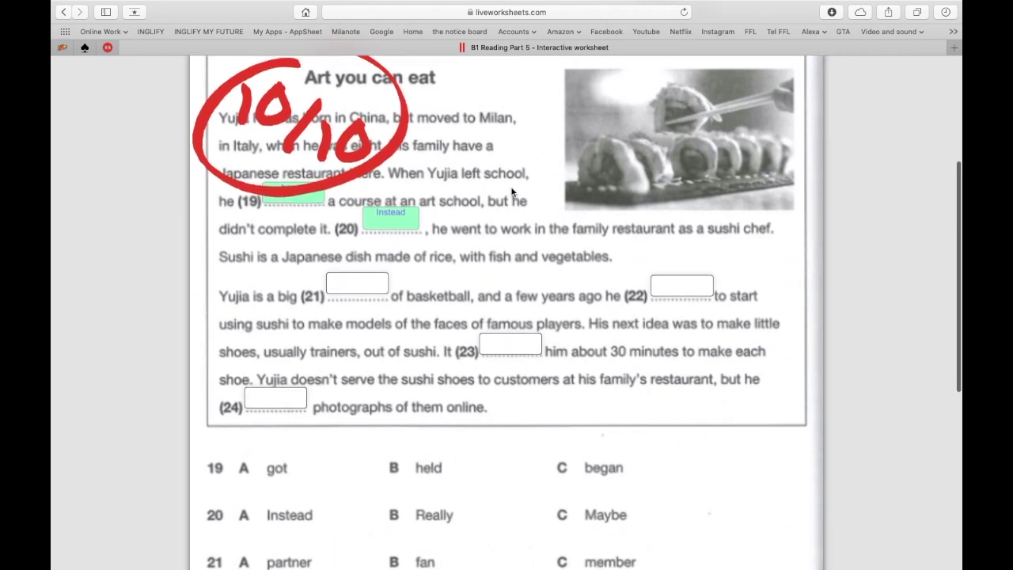
scroll(512, 192, "up", 3)
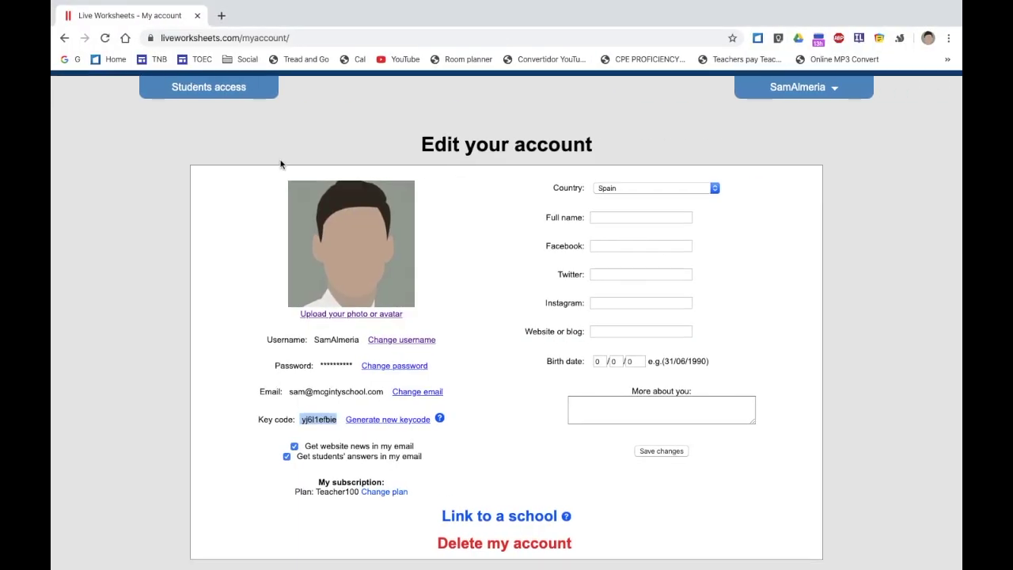
scroll(281, 164, "up", 1)
From the home page notifications, open the newest B1 Reading Part 5 submission, review its 10/10 answers, and open the account menu.
left_click(175, 83)
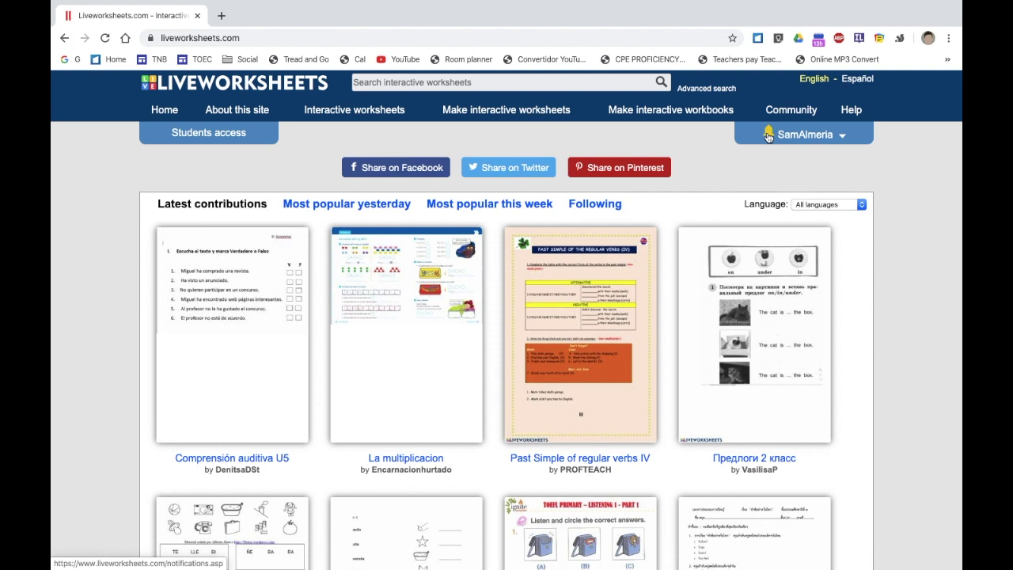
left_click(768, 137)
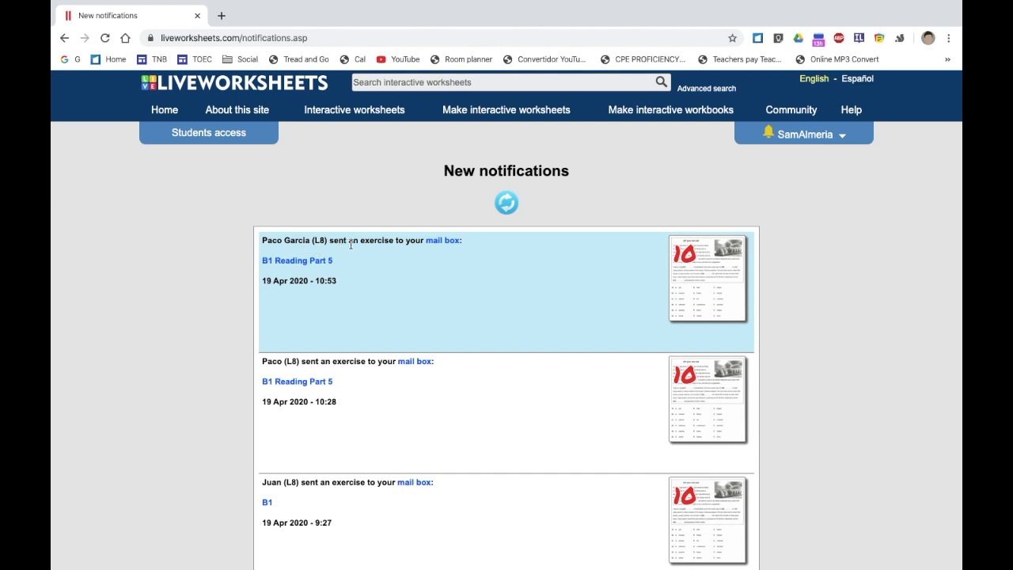
left_click(689, 278)
scroll(387, 348, "down", 1)
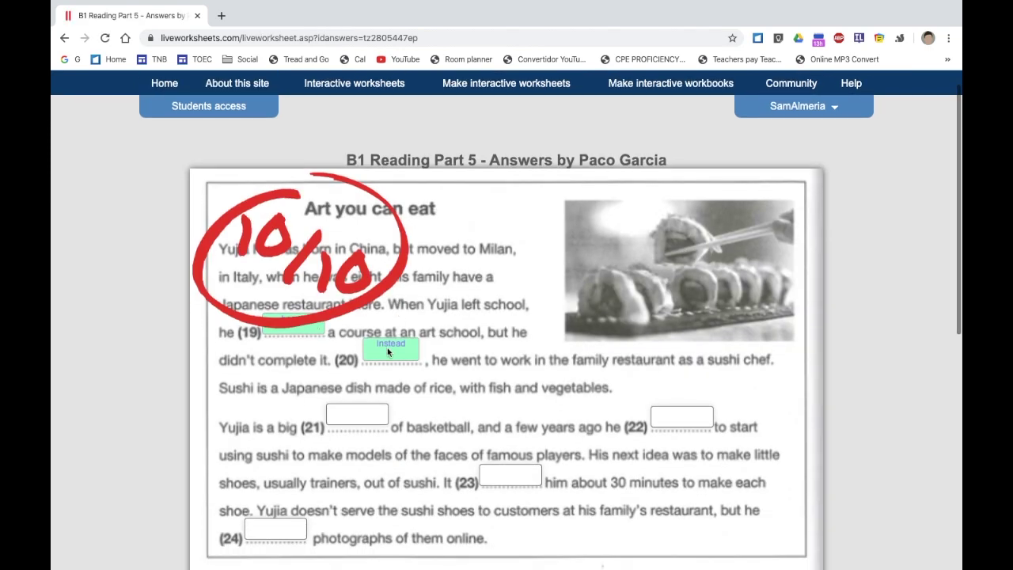
scroll(387, 347, "down", 6)
scroll(389, 351, "up", 4)
scroll(391, 352, "up", 3)
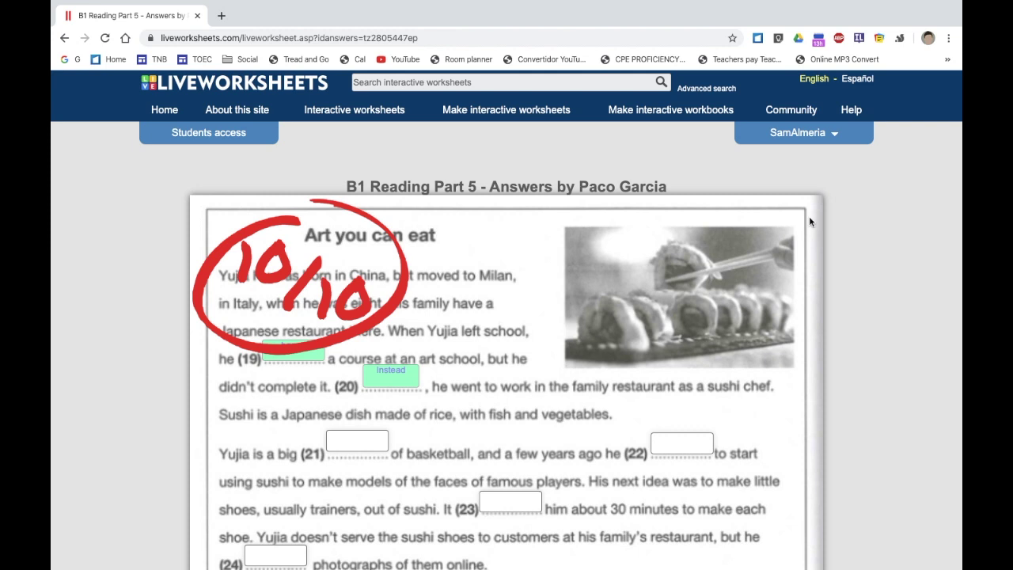
left_click(833, 139)
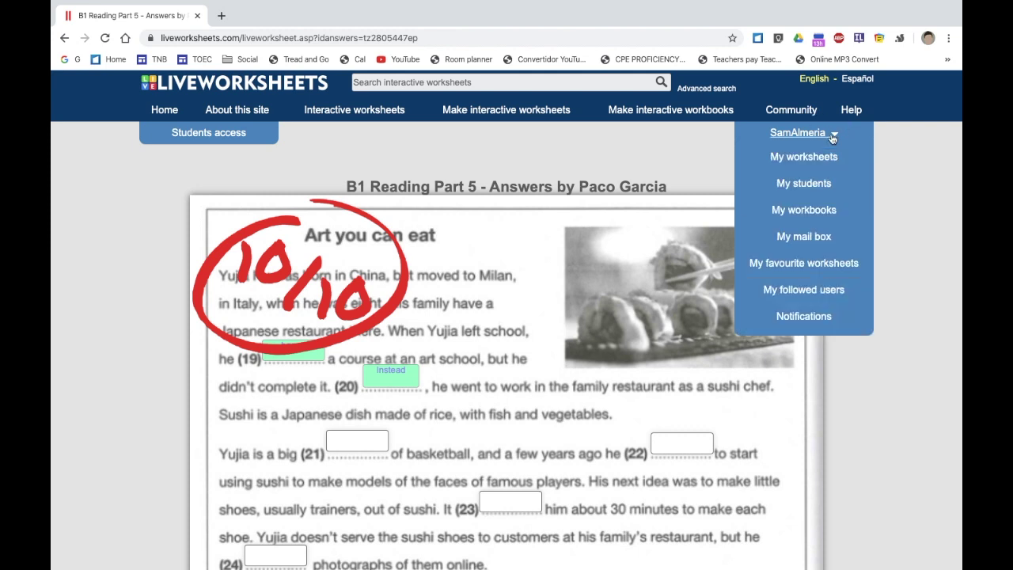
Open the Verb Test worksheet from My worksheets for editing.
left_click(809, 164)
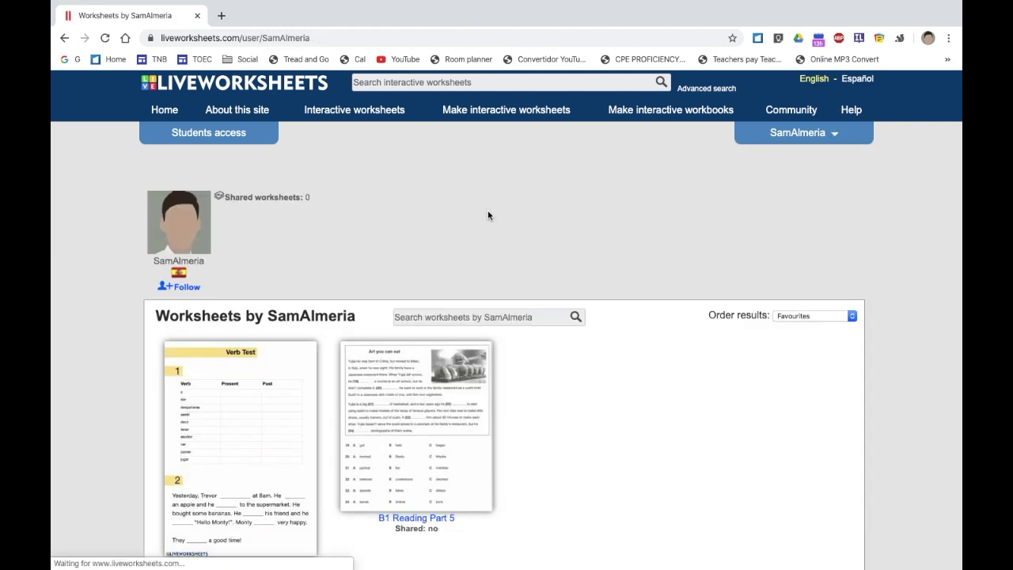
scroll(328, 243, "down", 1)
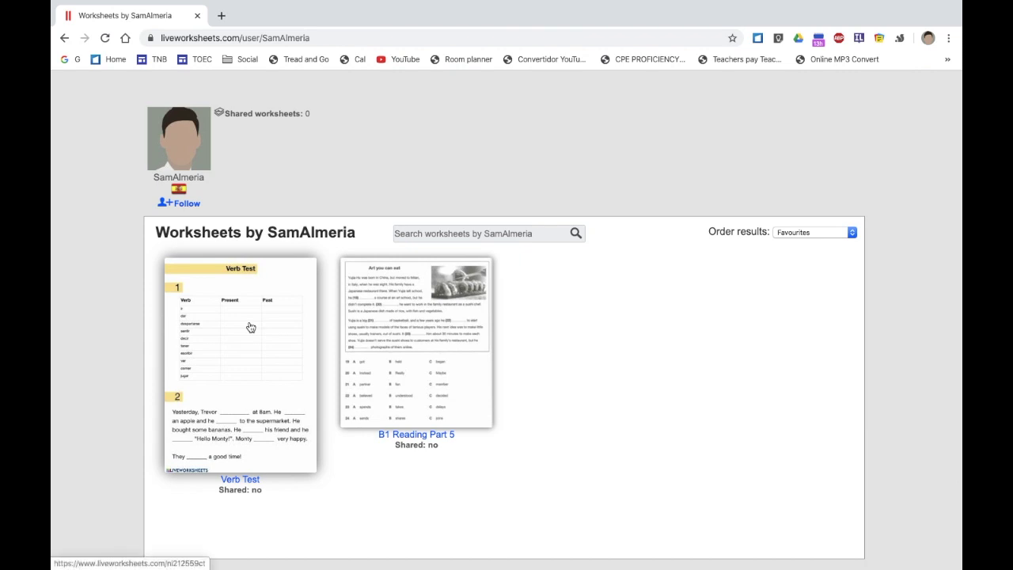
left_click(250, 327)
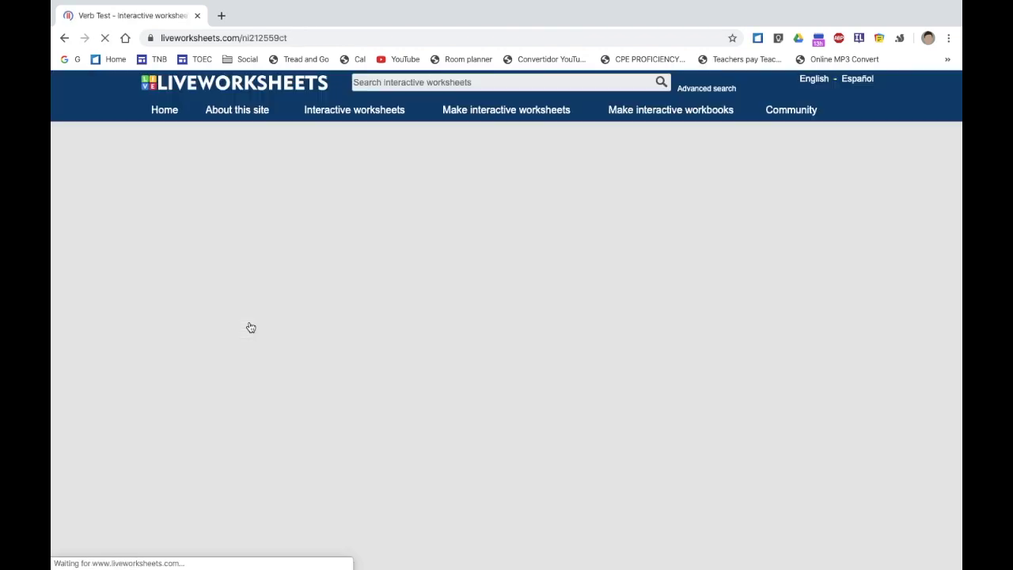
scroll(358, 335, "down", 1)
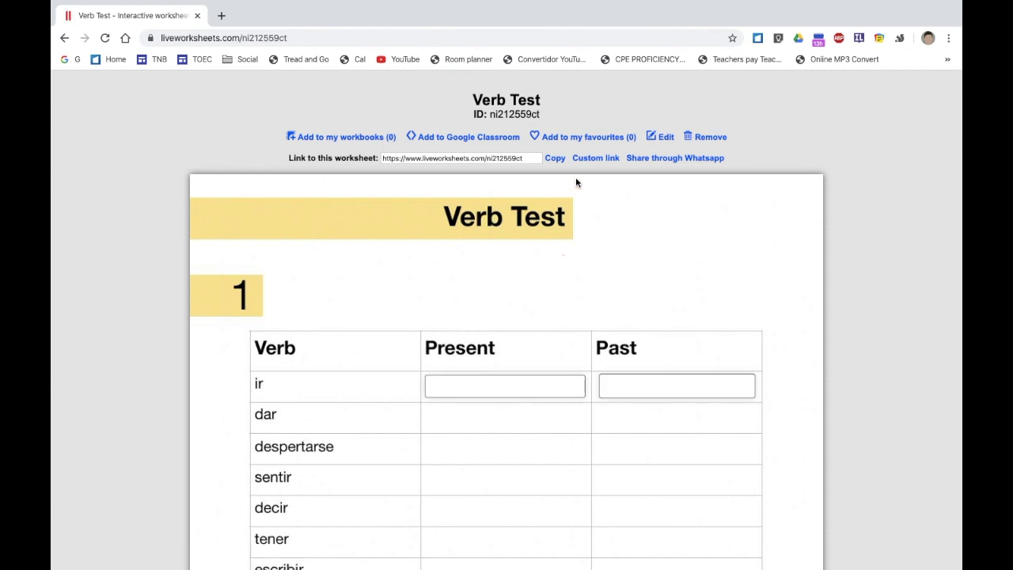
left_click(662, 139)
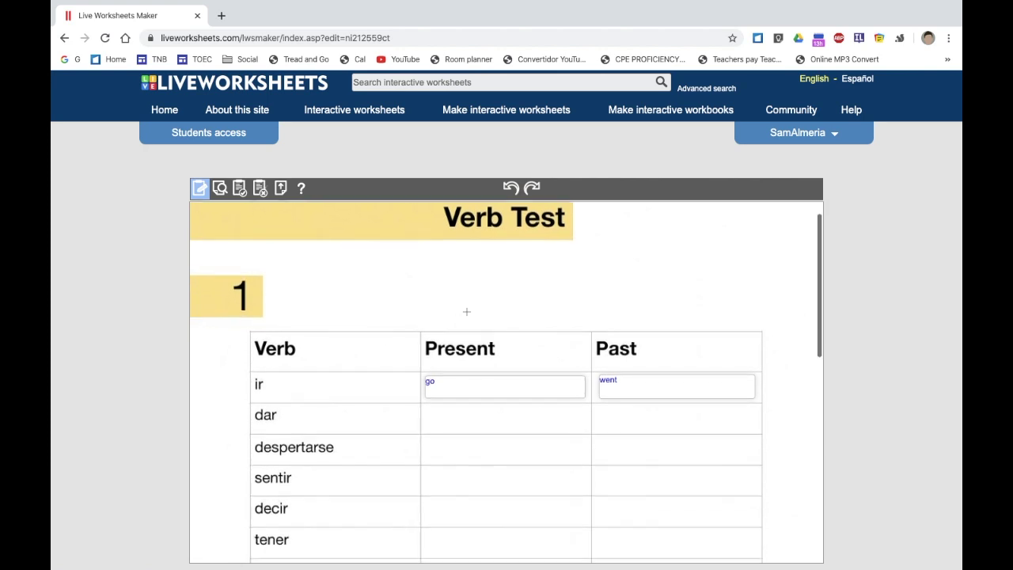
scroll(420, 305, "down", 1)
Draw two answer boxes in the dar row holding 'give' (Present) and 'gave' (Past).
left_click_drag(429, 351, 497, 375)
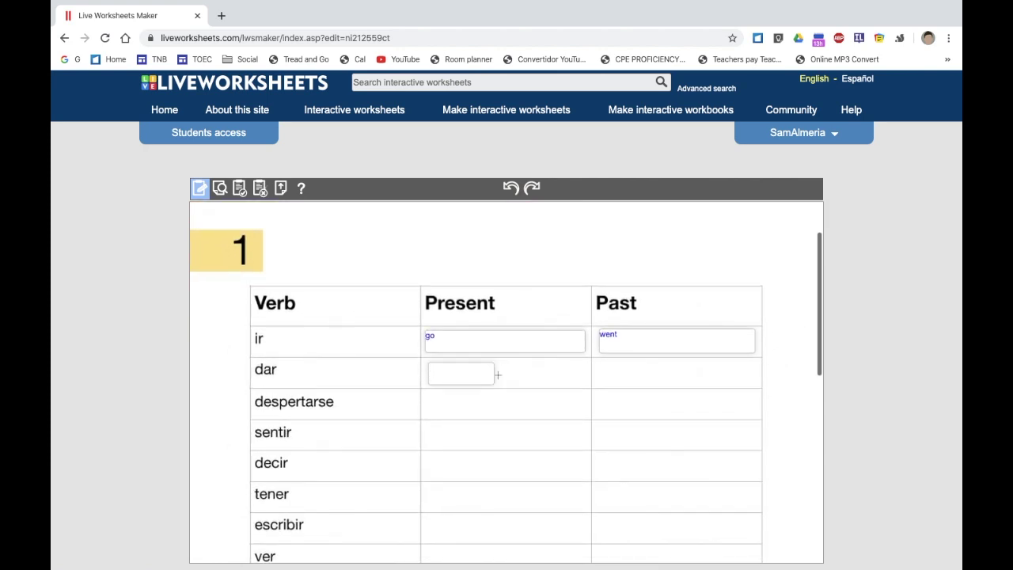
left_click_drag(600, 367, 680, 389)
left_click(448, 380)
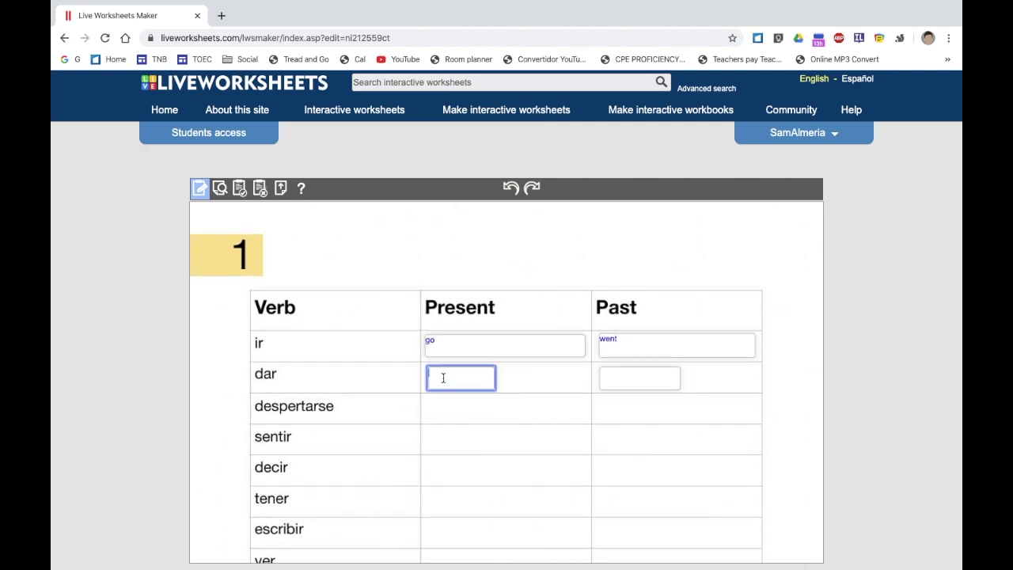
type("give")
left_click(628, 377)
type("gave")
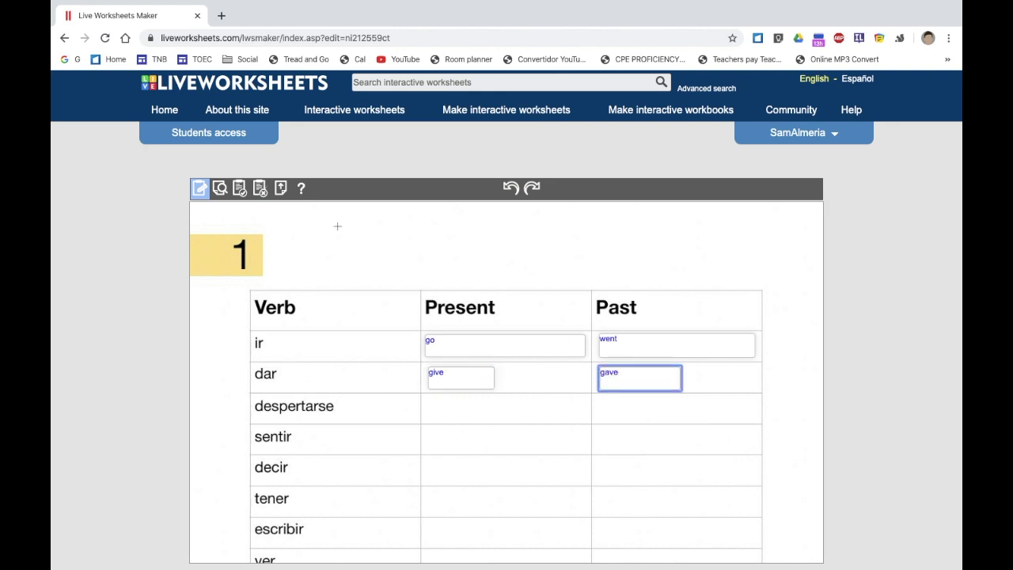
scroll(250, 204, "up", 1)
scroll(245, 216, "up", 2)
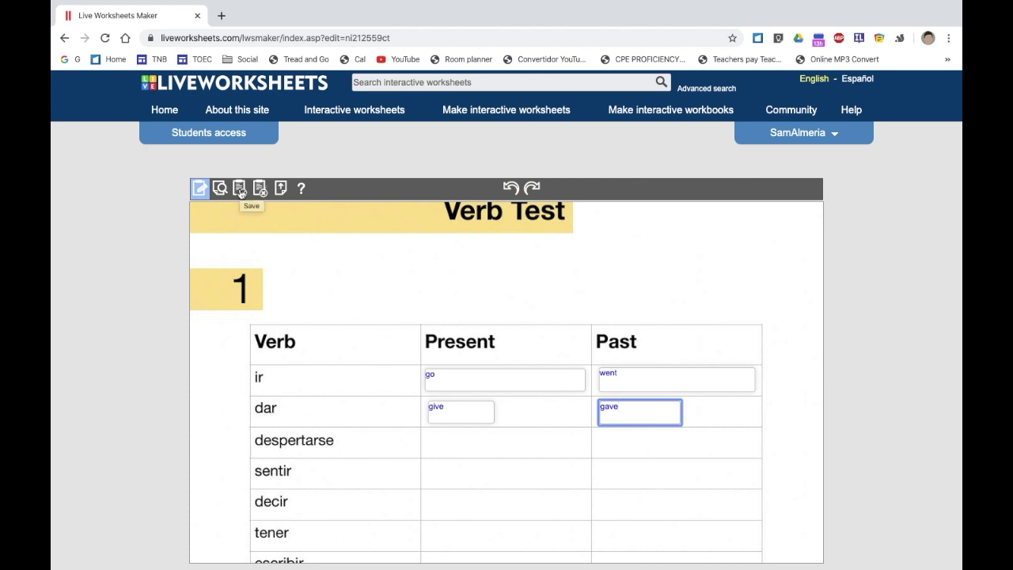
Save Verb Test as private, replacing the existing worksheet.
left_click(240, 190)
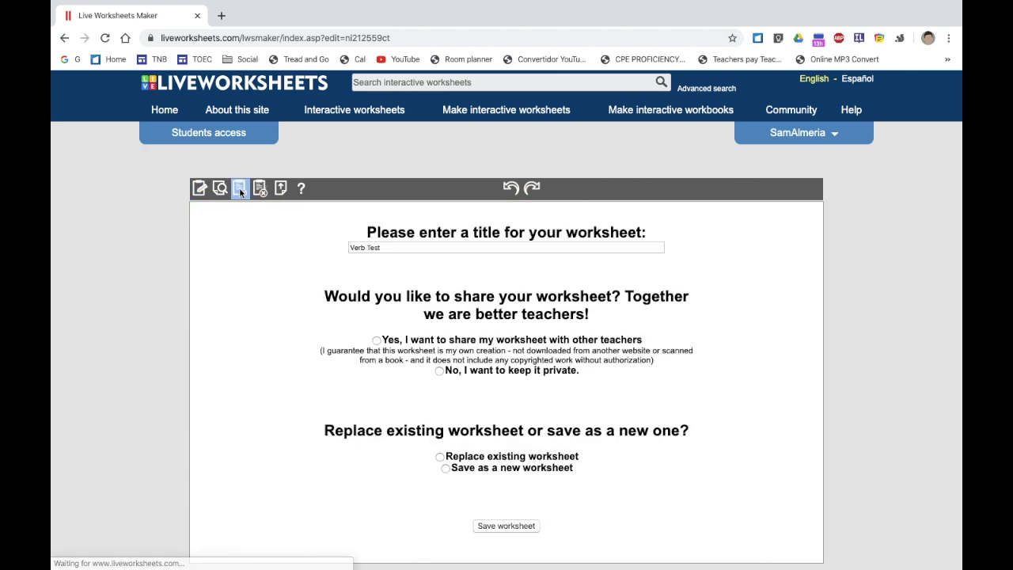
left_click(417, 247)
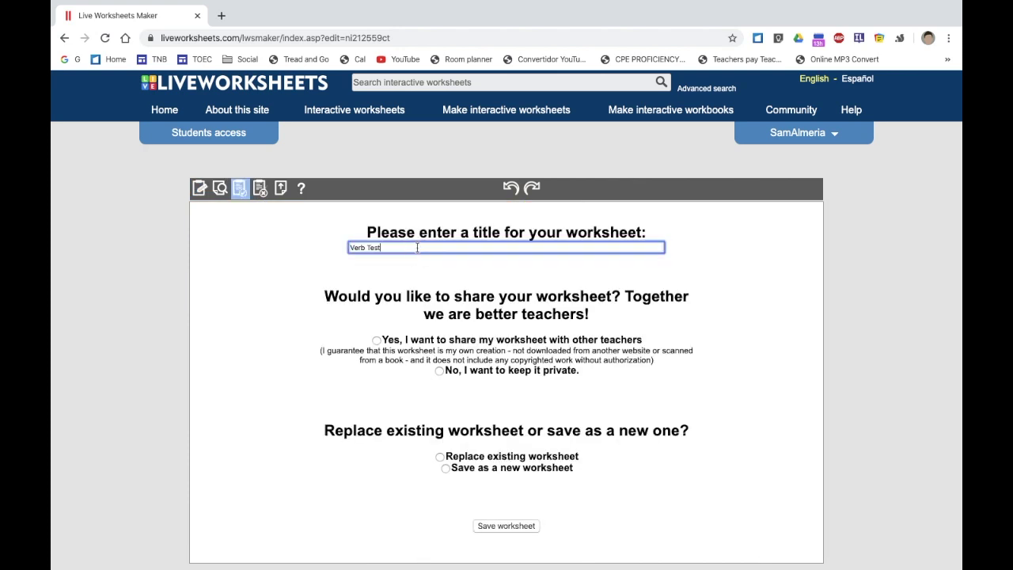
left_click(443, 371)
scroll(530, 403, "down", 1)
scroll(530, 403, "up", 1)
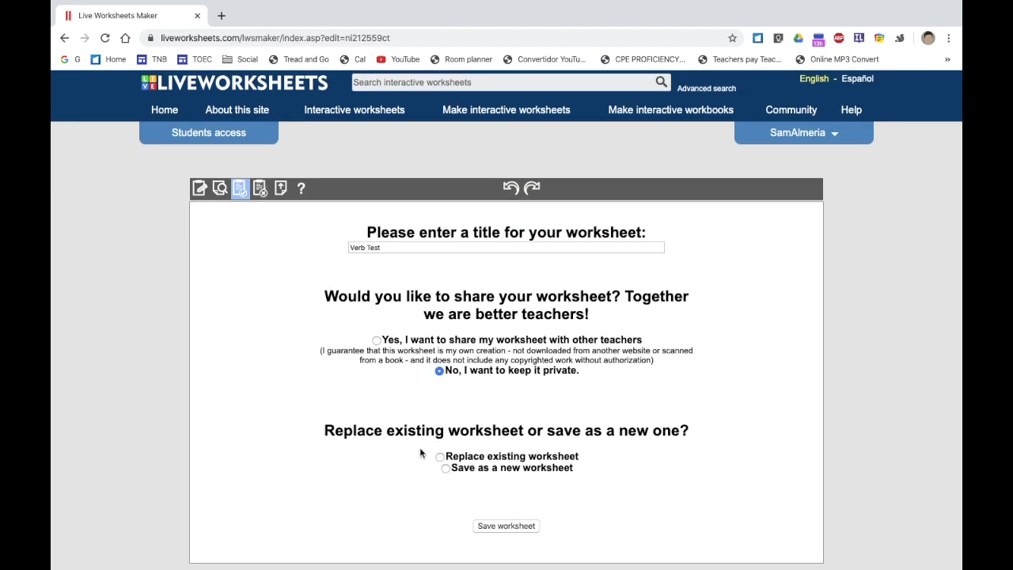
left_click(441, 457)
left_click(501, 527)
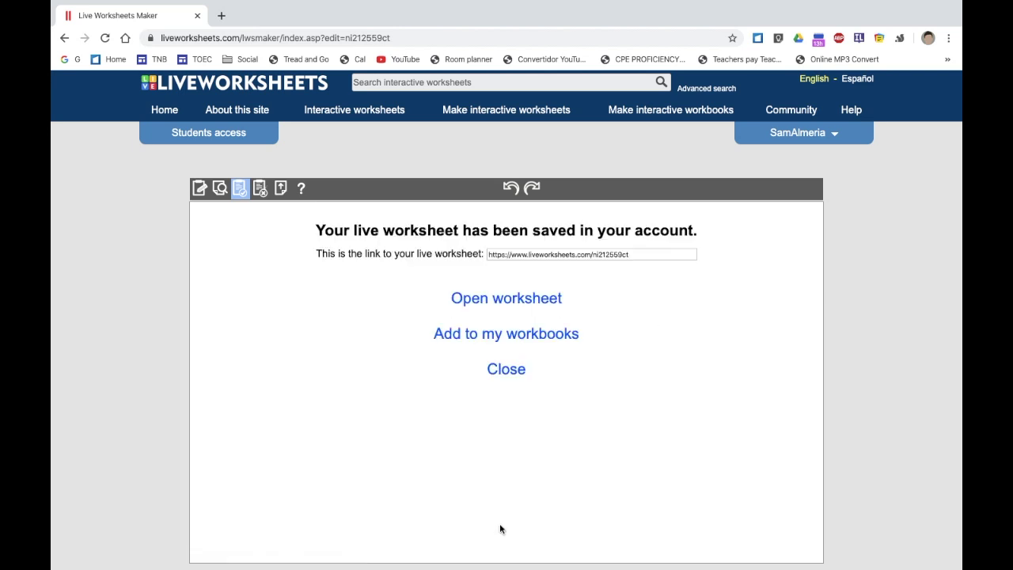
Open the saved Verb Test, then return to the My worksheets list.
left_click(539, 307)
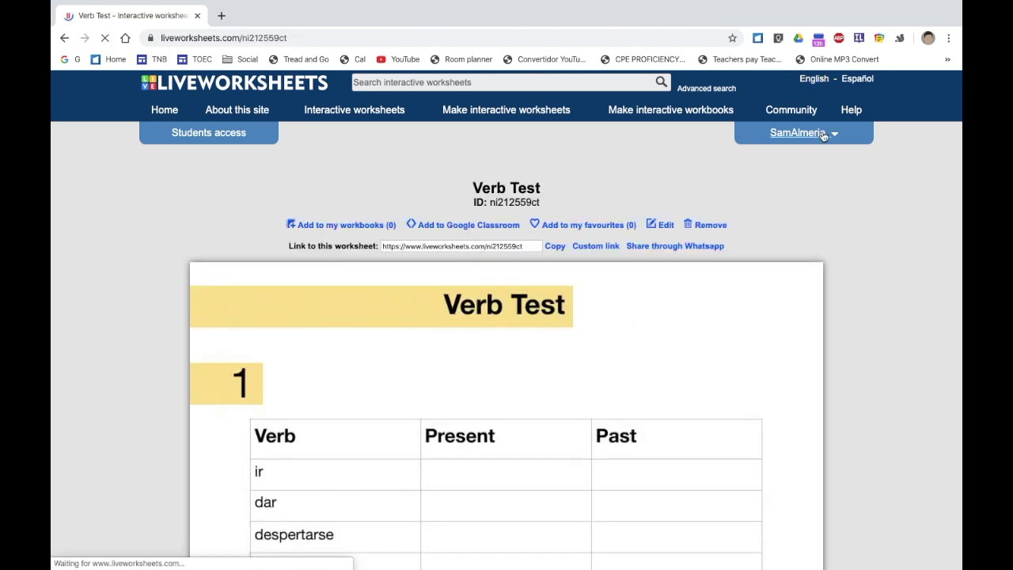
left_click(823, 135)
left_click(807, 158)
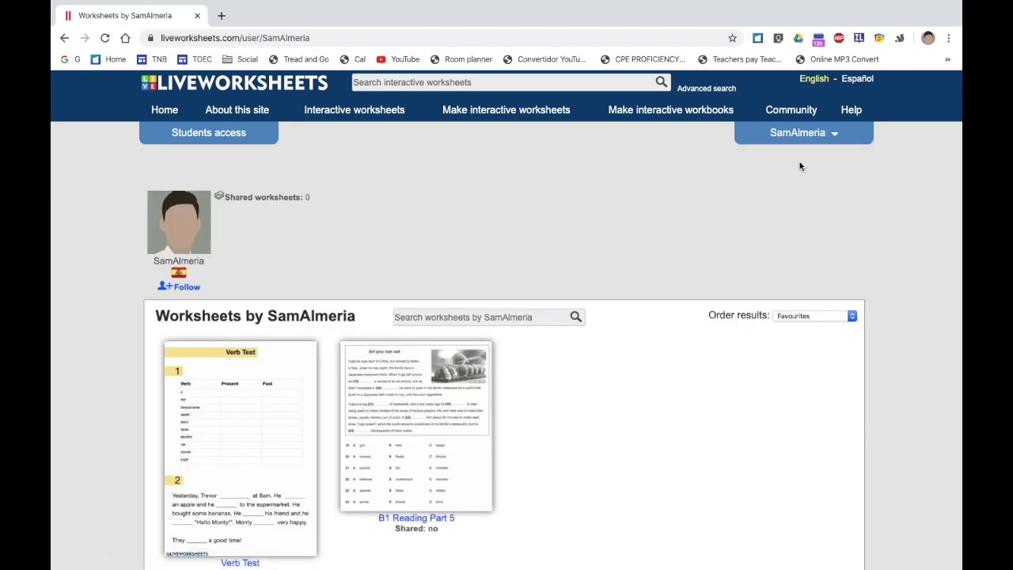